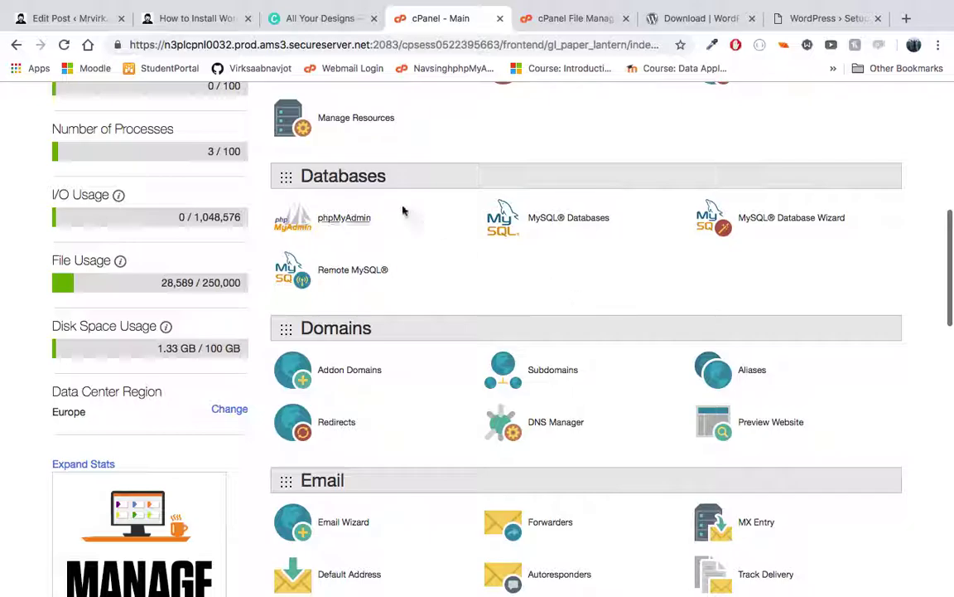
Scroll to the Databases section of cPanel home and open MySQL® Databases.
scroll(398, 207, up, 10)
scroll(481, 487, down, 5)
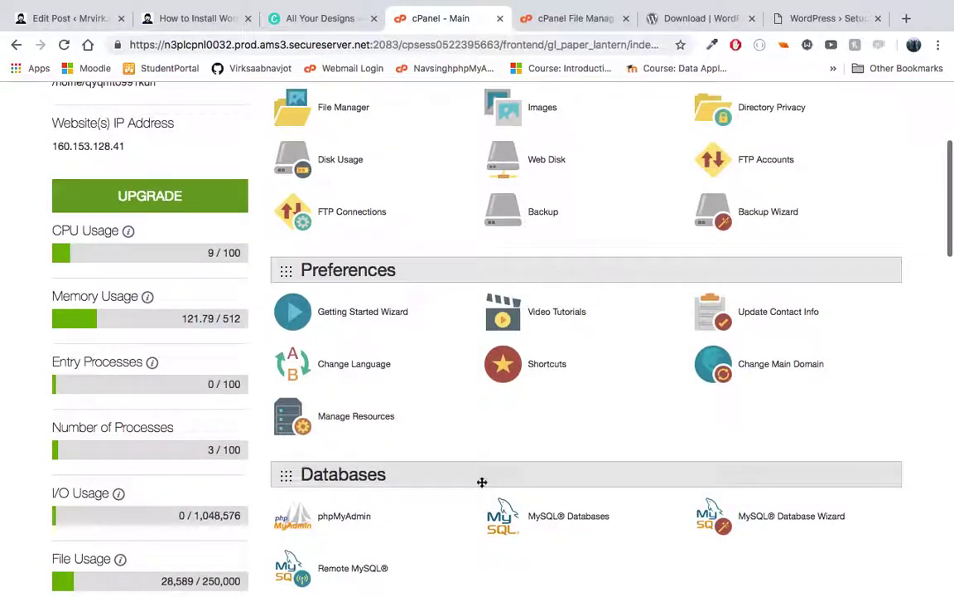
scroll(481, 482, down, 5)
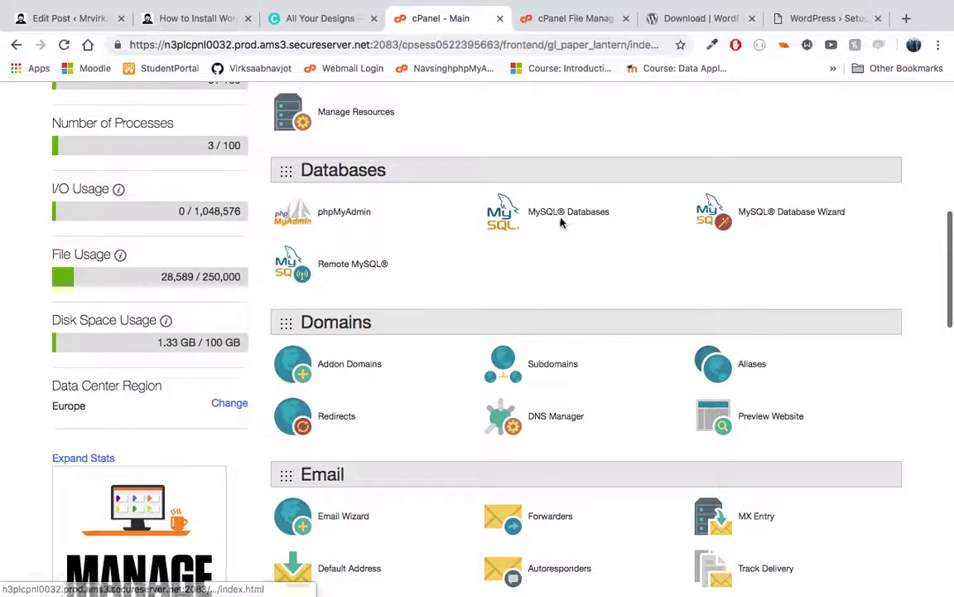
click(595, 216)
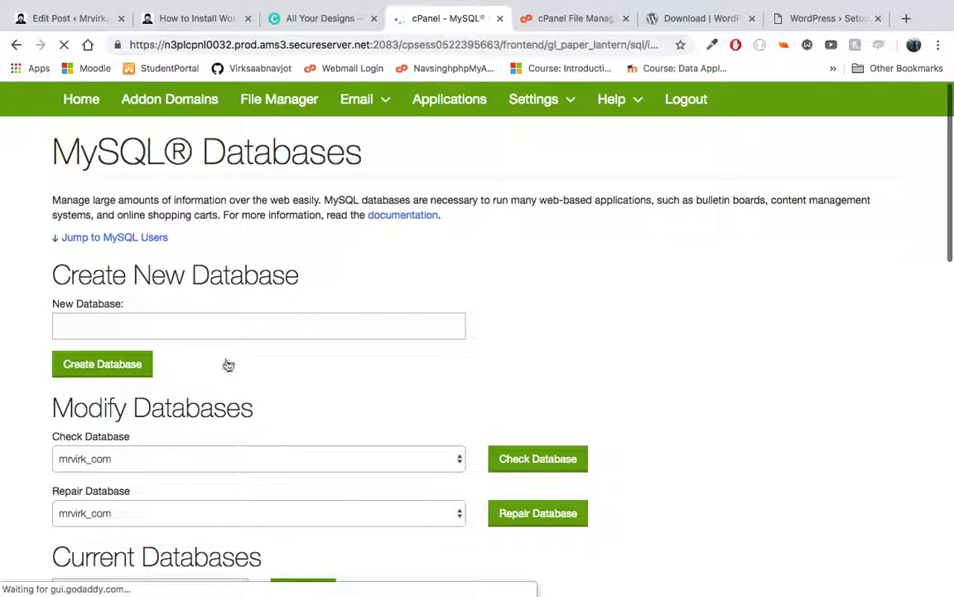
Create a database named test.mrvirk.com, check the confirmation, and go back.
scroll(249, 281, down, 3)
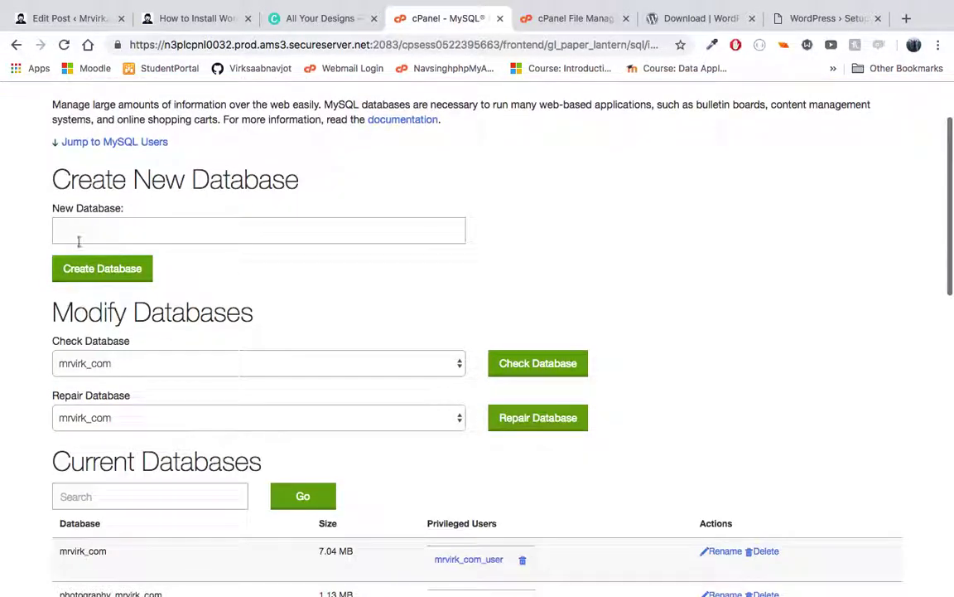
click(83, 232)
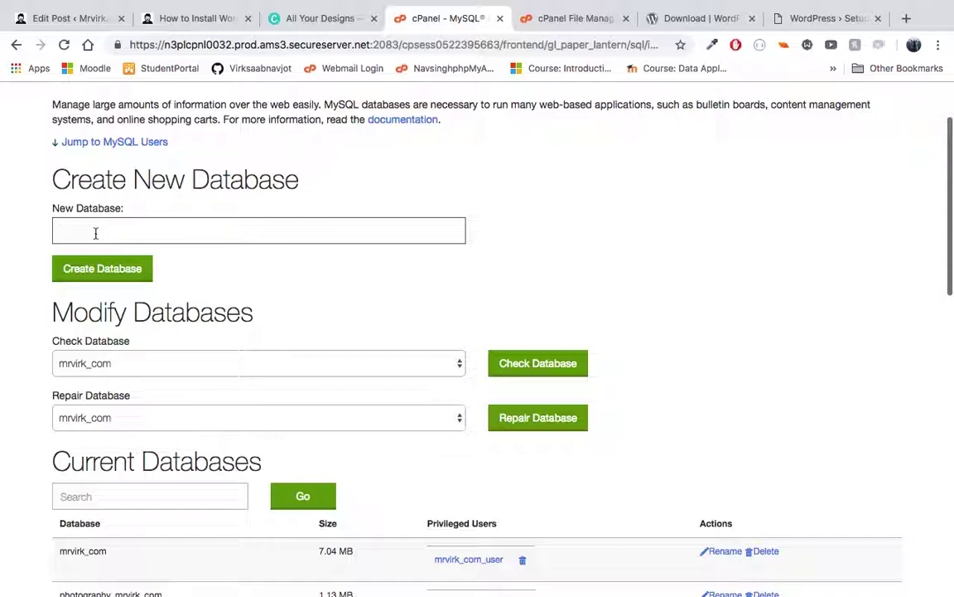
scroll(96, 233, down, 1)
scroll(95, 233, up, 1)
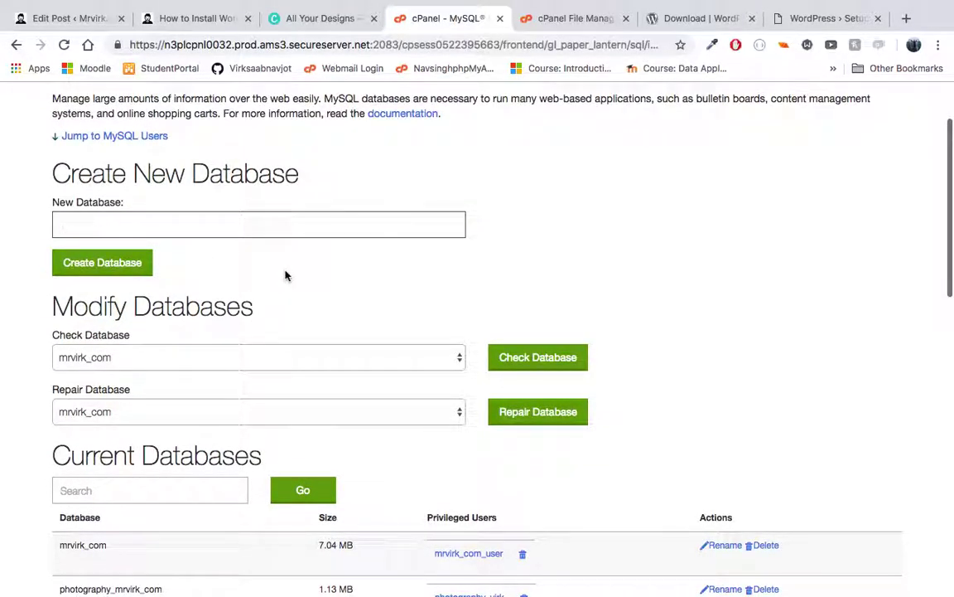
text(test.mrvirk)
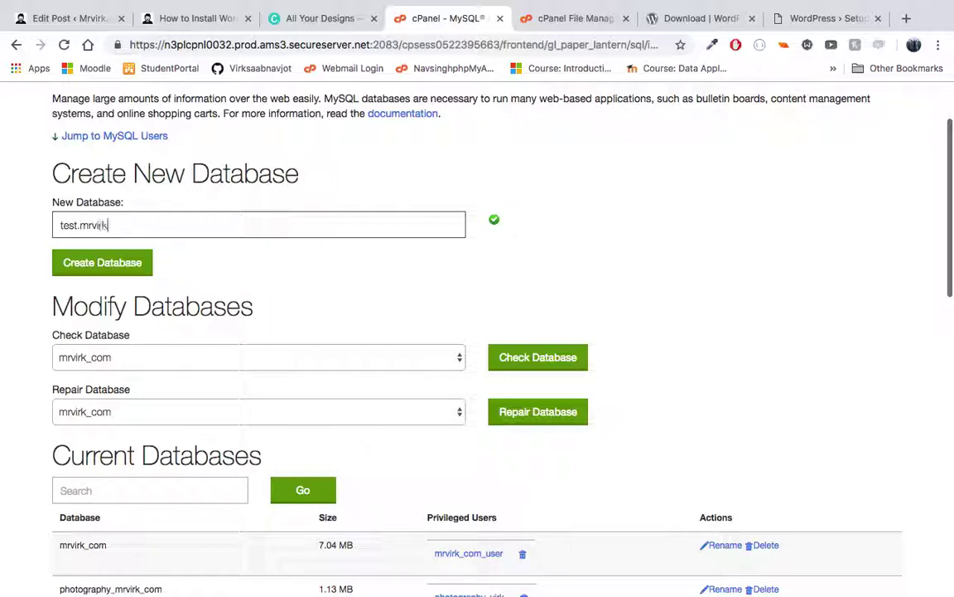
text(.com)
double_click(95, 225)
click(123, 225)
click(116, 262)
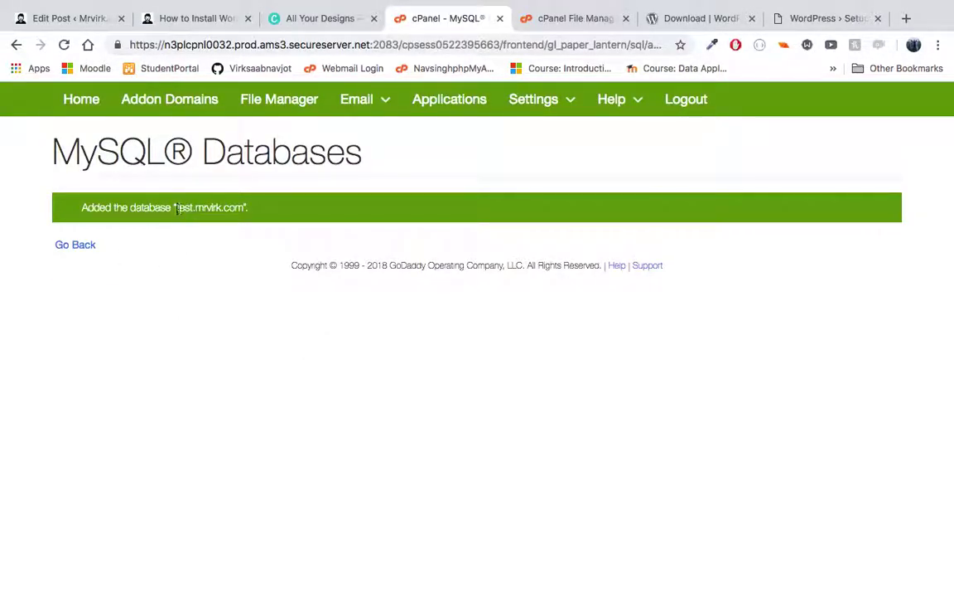
drag(176, 210, 245, 207)
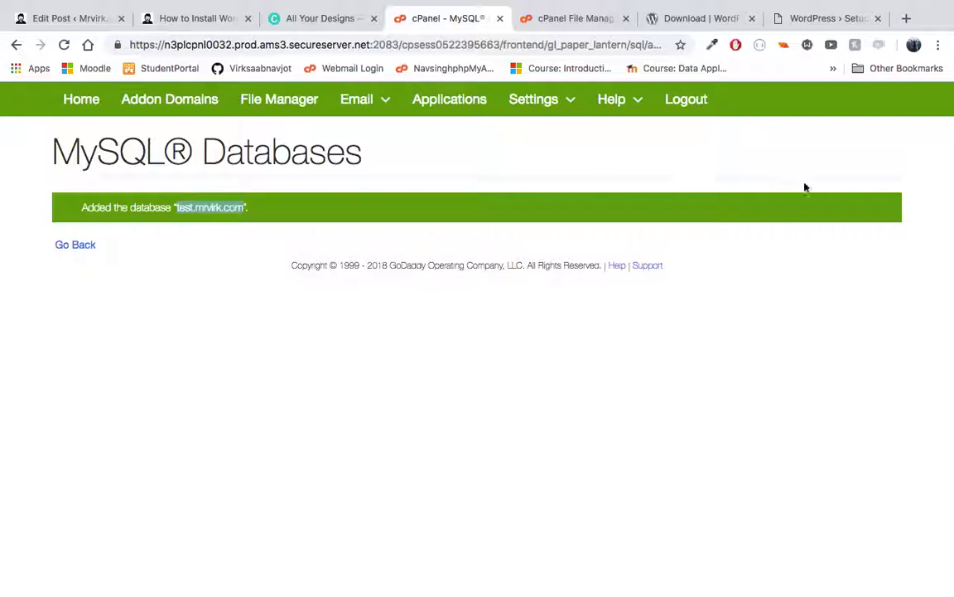
click(74, 246)
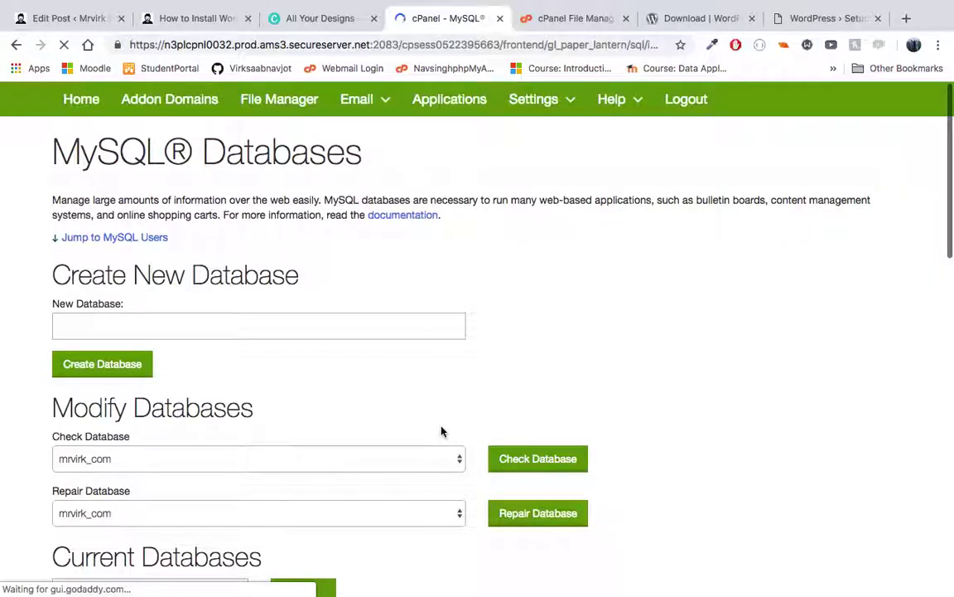
Scroll down to Add New User and enter the username test_user.
scroll(441, 431, down, 4)
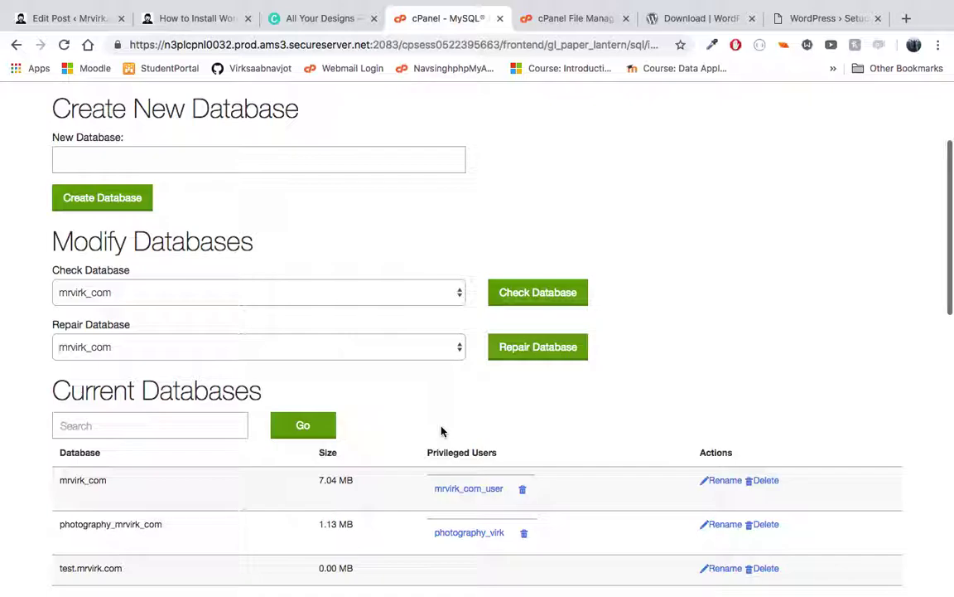
scroll(442, 431, down, 6)
scroll(442, 431, down, 3)
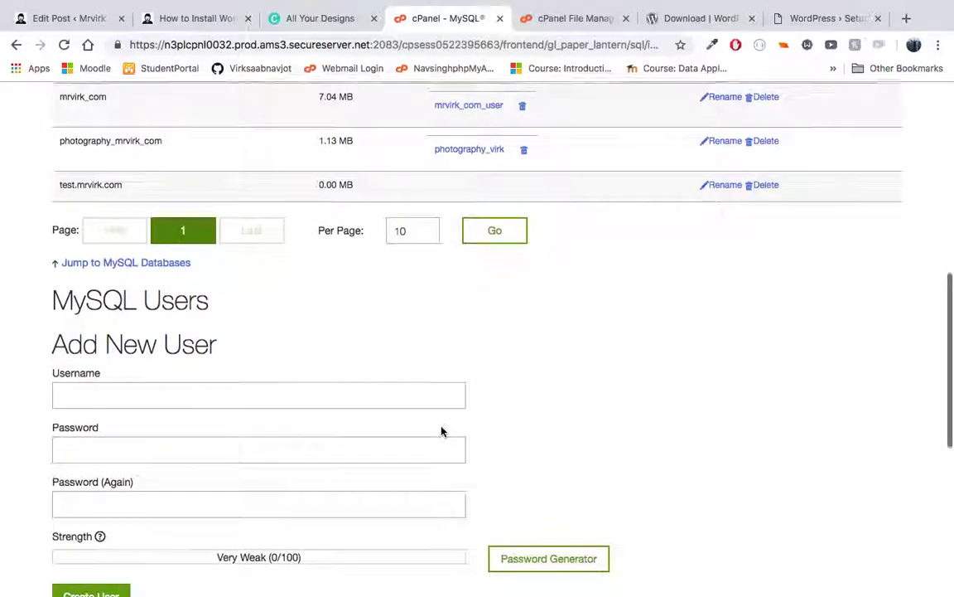
scroll(442, 431, down, 4)
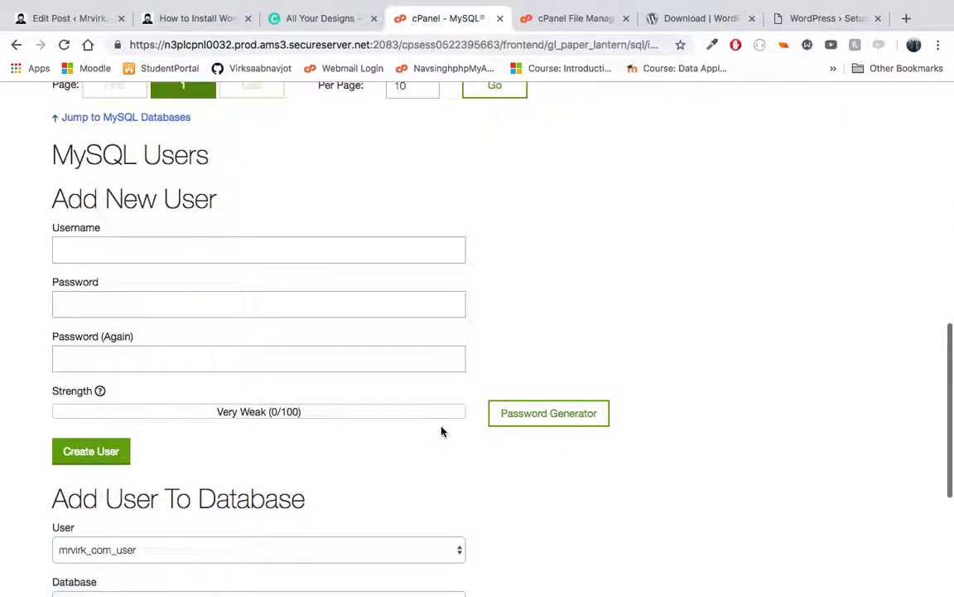
scroll(441, 431, down, 1)
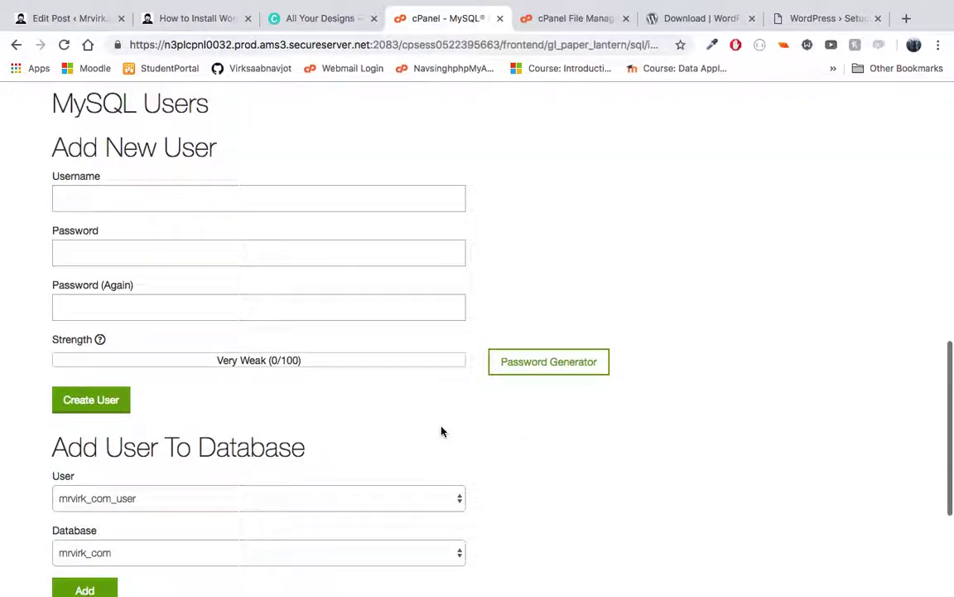
click(213, 204)
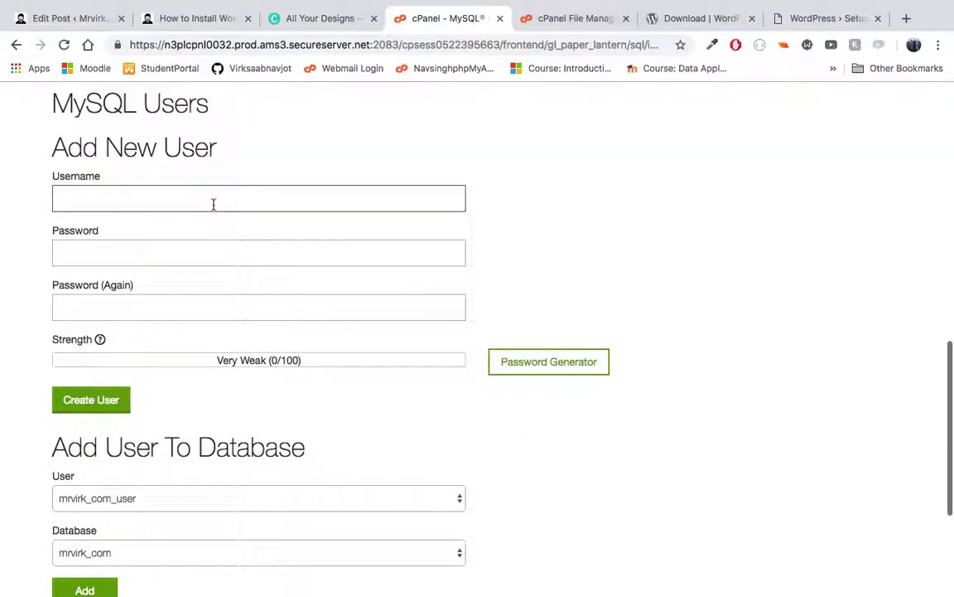
text(test)
text(_user)
Enter the matching strong password in Password and Password (Again).
click(126, 258)
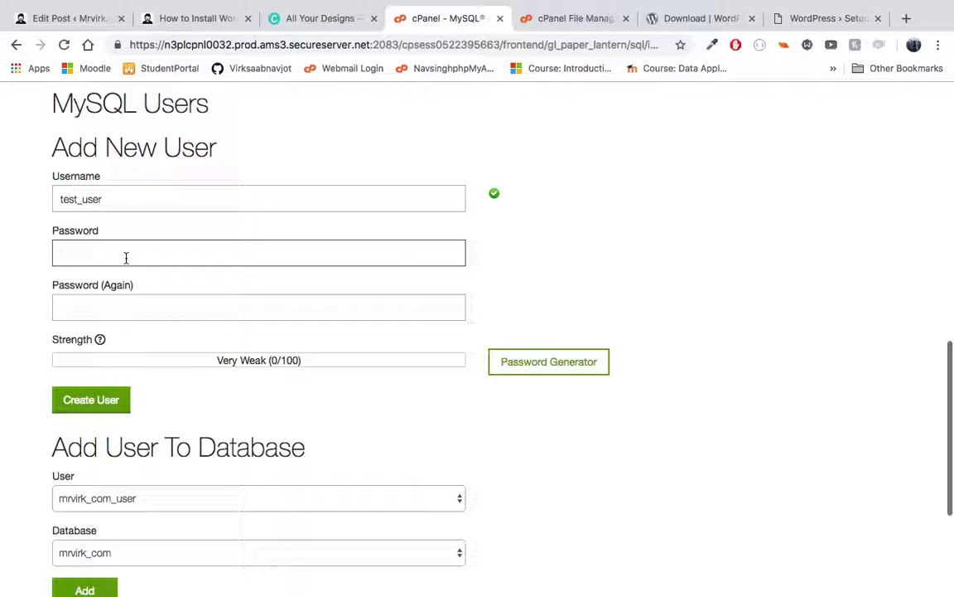
text(p)
key(BackSpace)
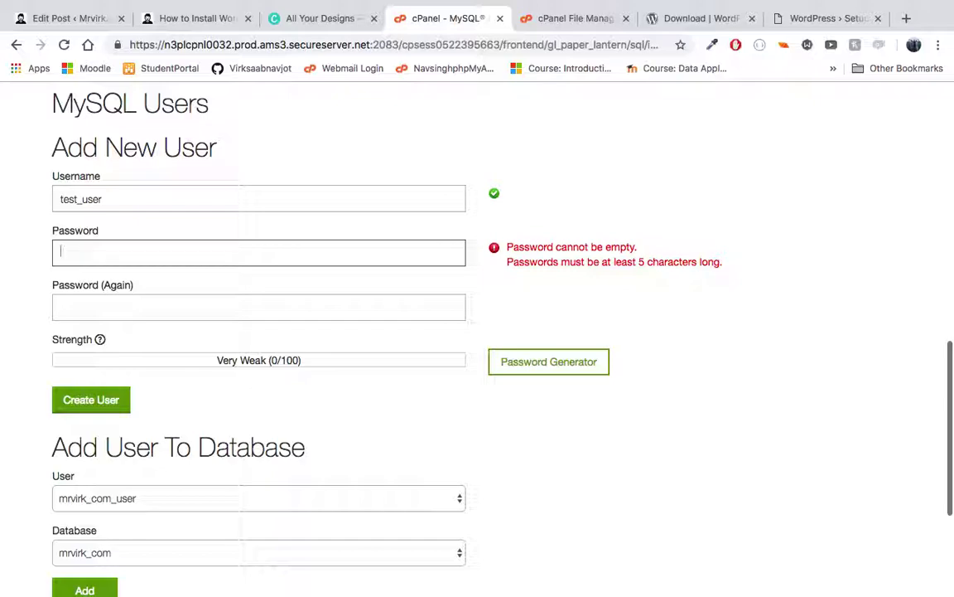
text(p)
key(BackSpace)
text(pas)
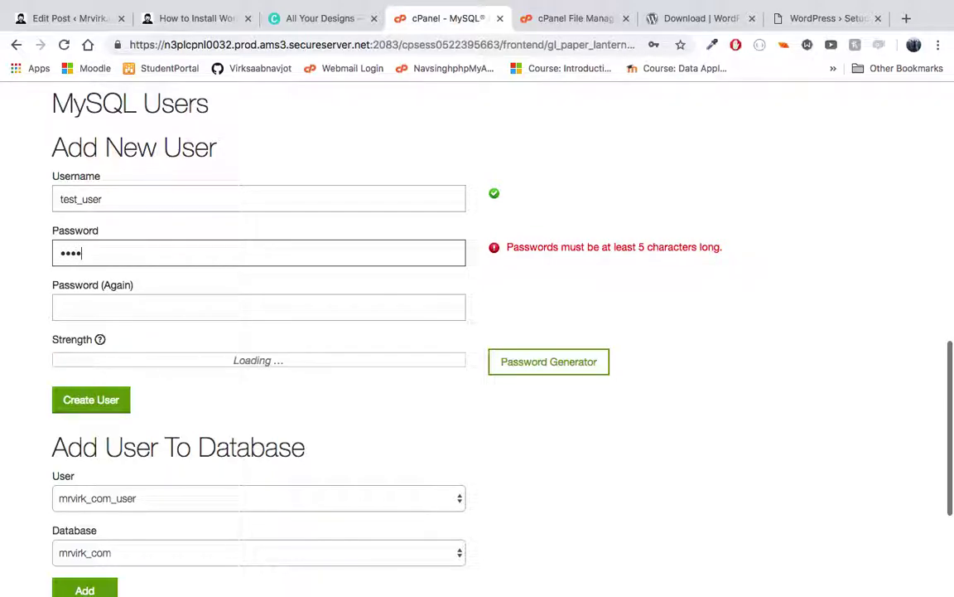
text(wo)
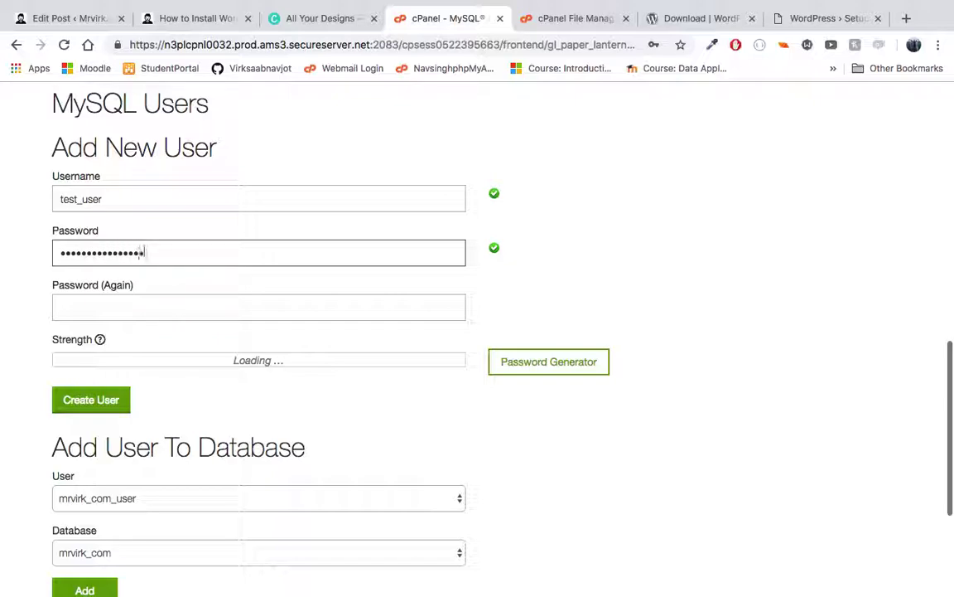
click(174, 299)
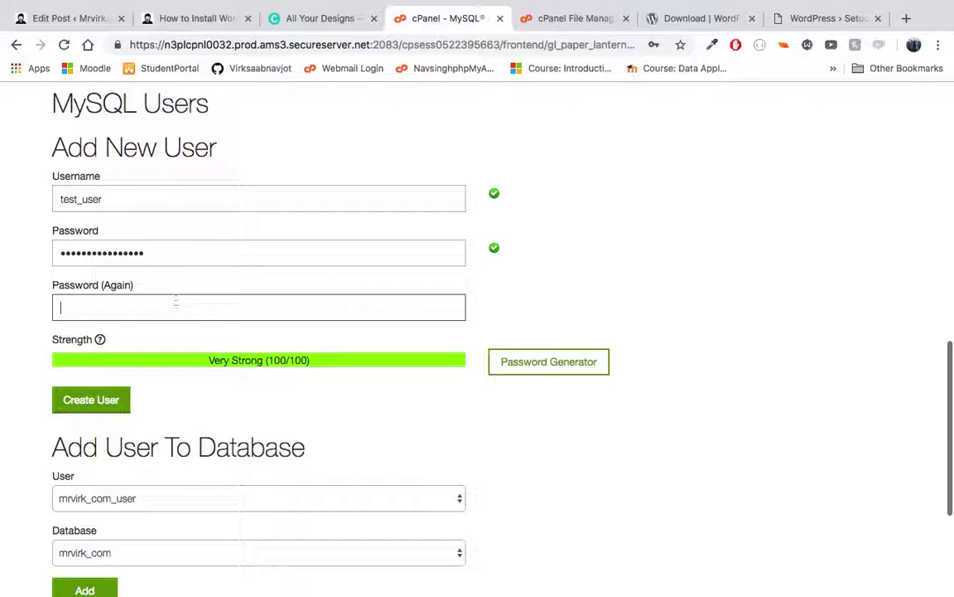
text(p)
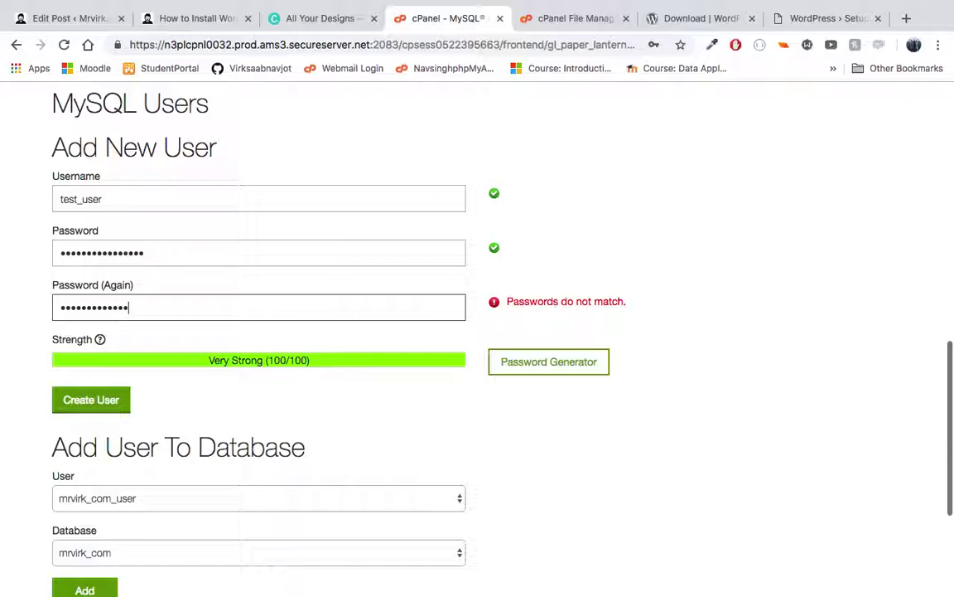
text(s)
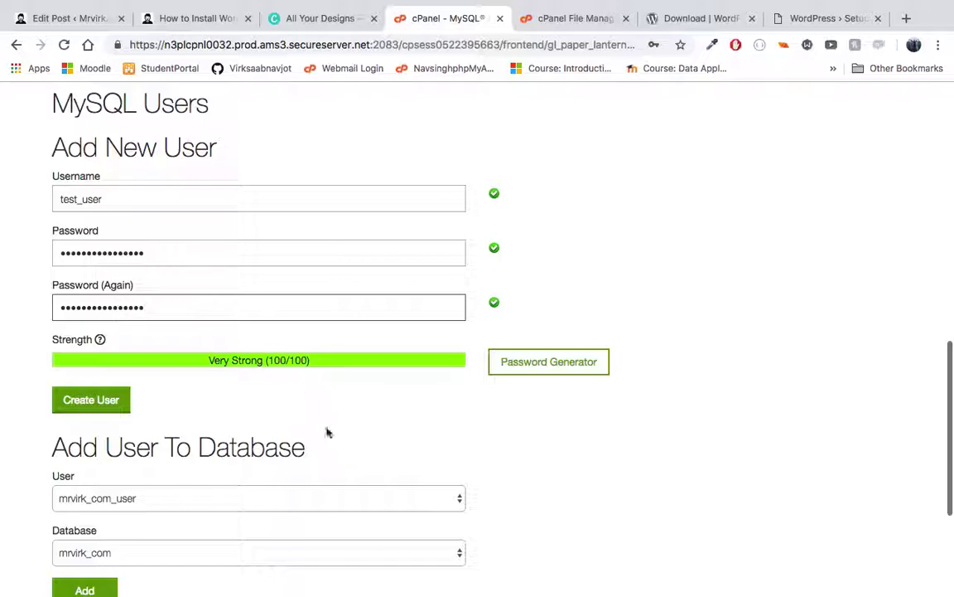
Review the test_user details and submit the new user.
click(149, 253)
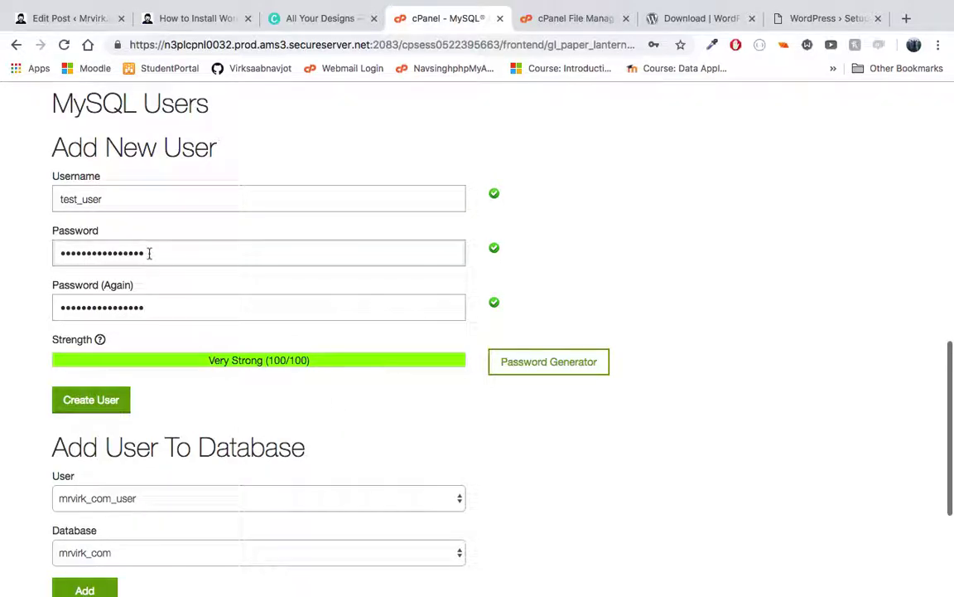
click(121, 194)
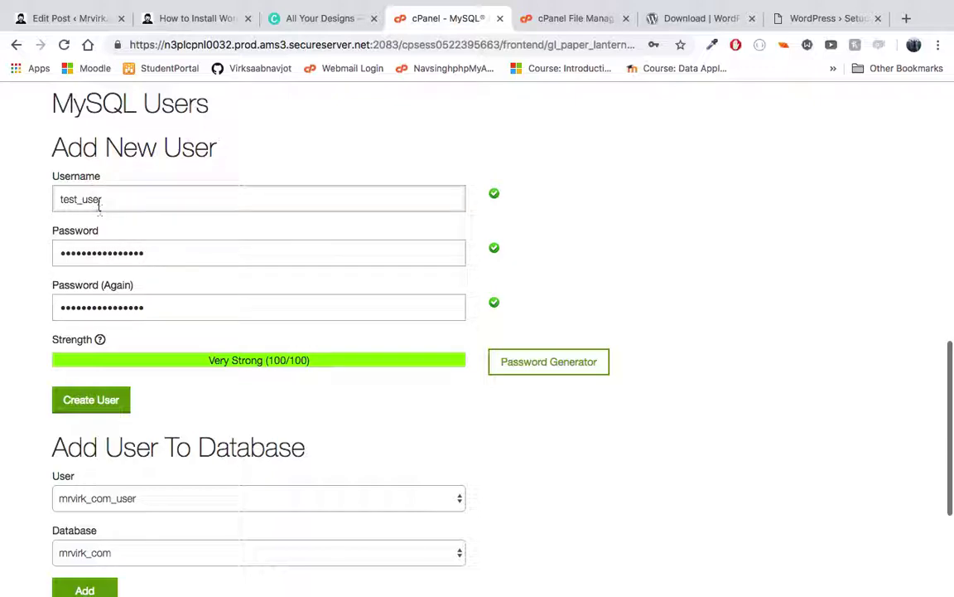
scroll(124, 418, down, 2)
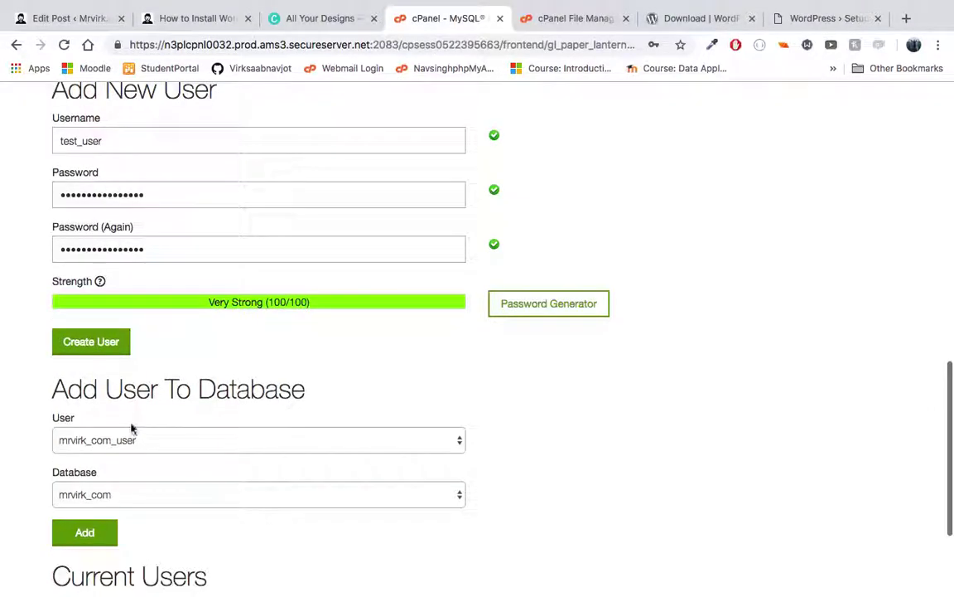
click(104, 348)
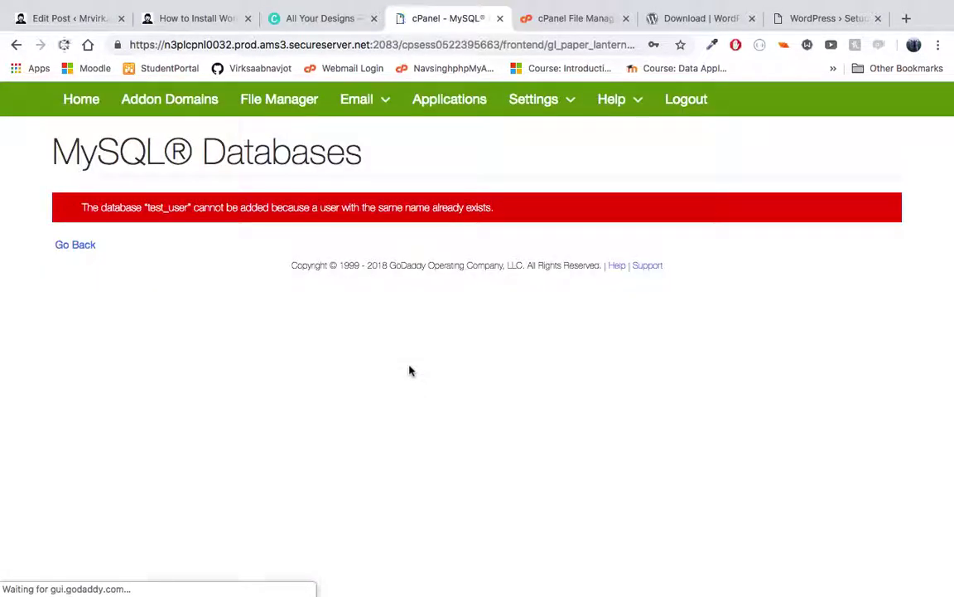
Read the duplicate test_user error and go back to MySQL Databases.
click(364, 207)
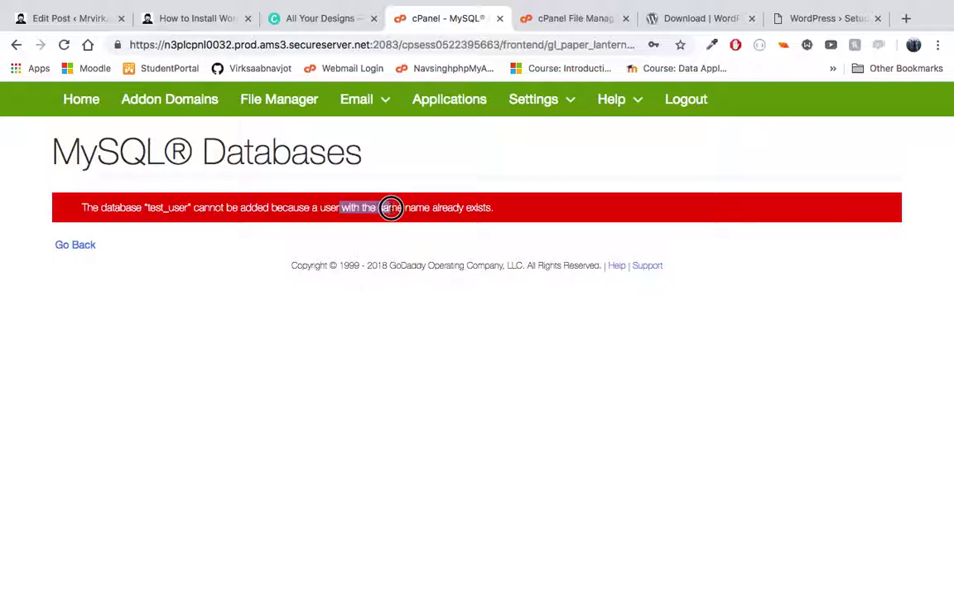
drag(364, 207, 452, 207)
click(457, 207)
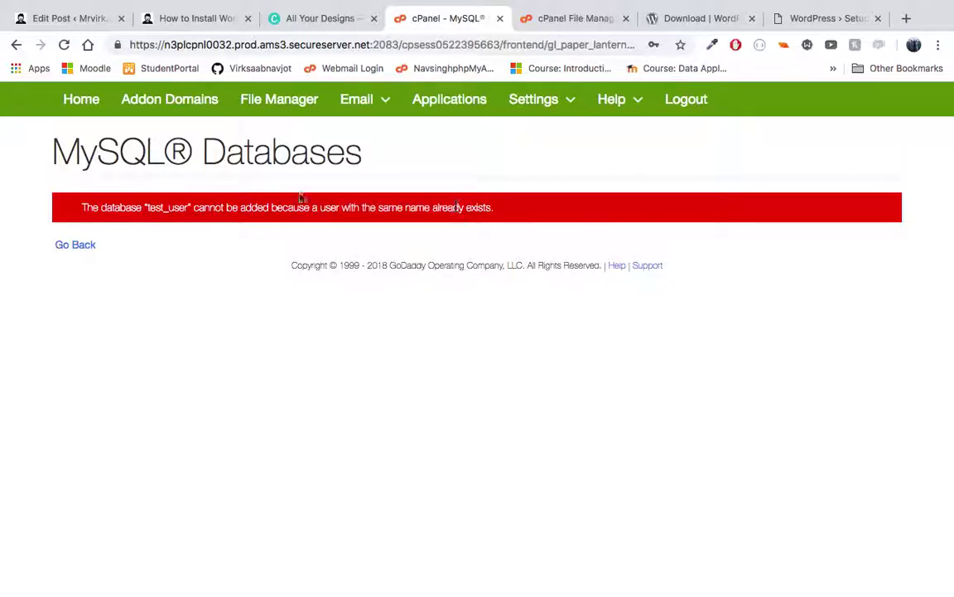
click(83, 244)
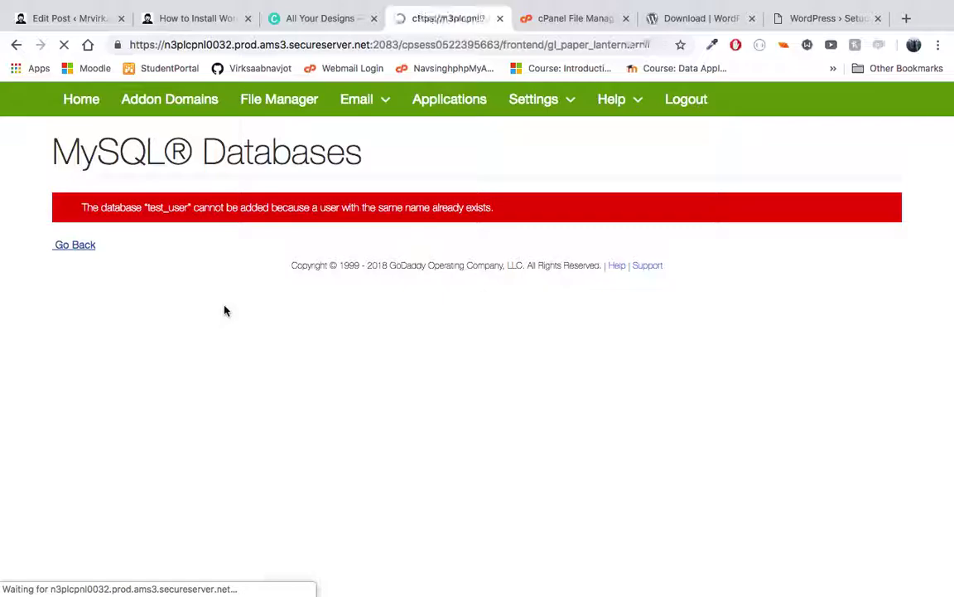
scroll(306, 462, down, 3)
Look through the existing database users list without changing it.
scroll(307, 462, down, 3)
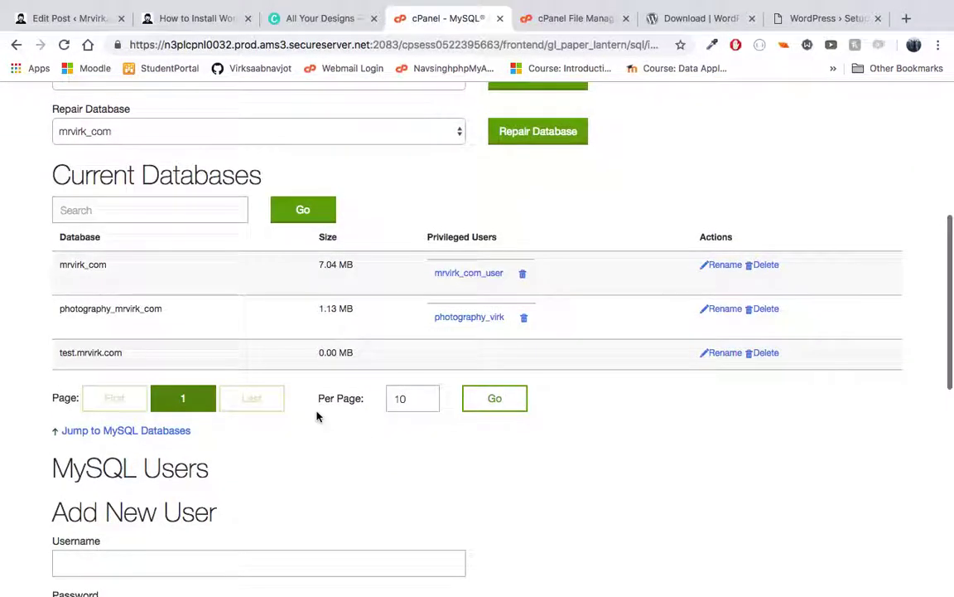
scroll(292, 320, down, 2)
scroll(292, 322, down, 3)
scroll(292, 322, down, 2)
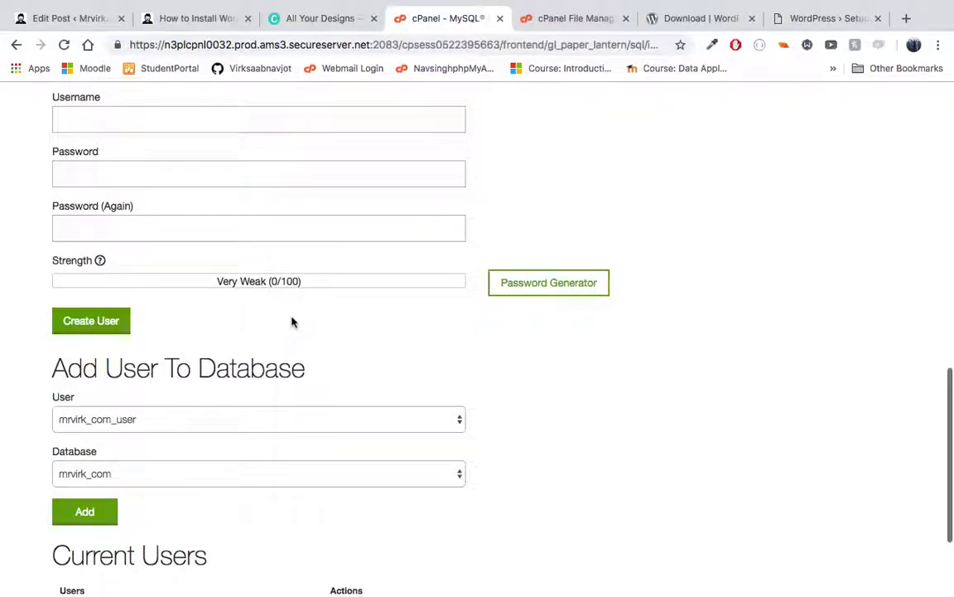
click(215, 275)
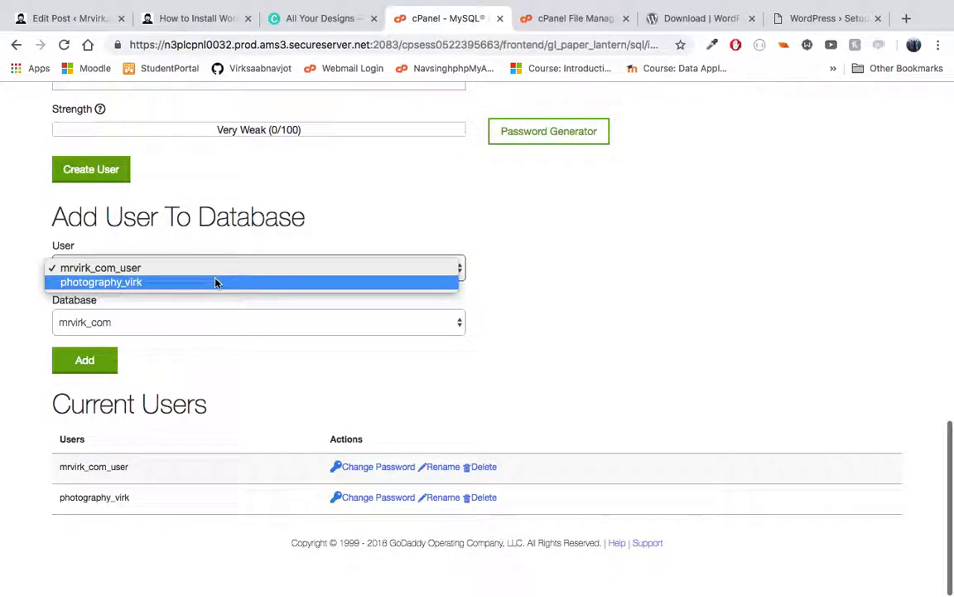
click(612, 320)
scroll(609, 321, up, 3)
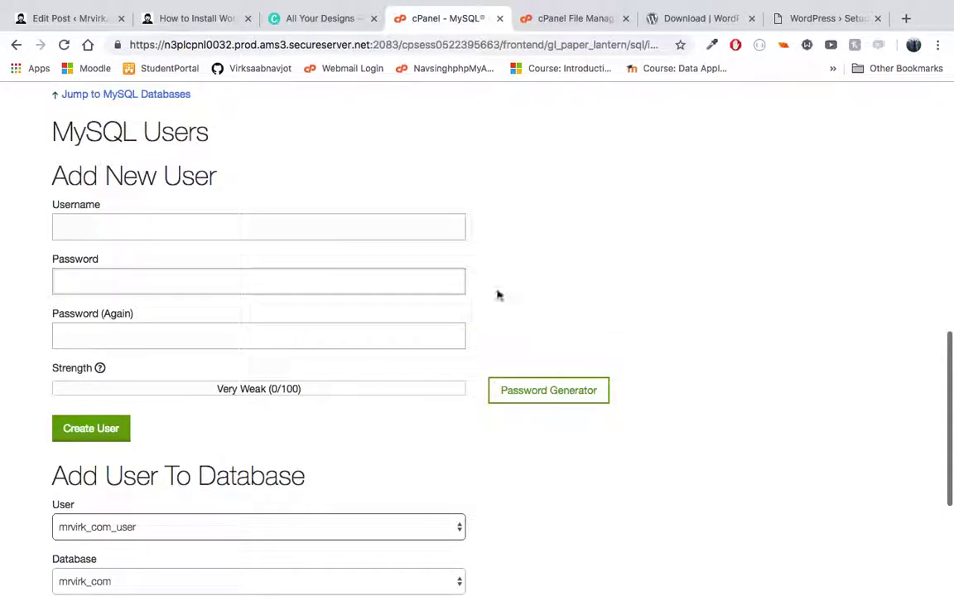
Enter the username test_mrvirk_com, replacing the dots with underscores.
click(202, 218)
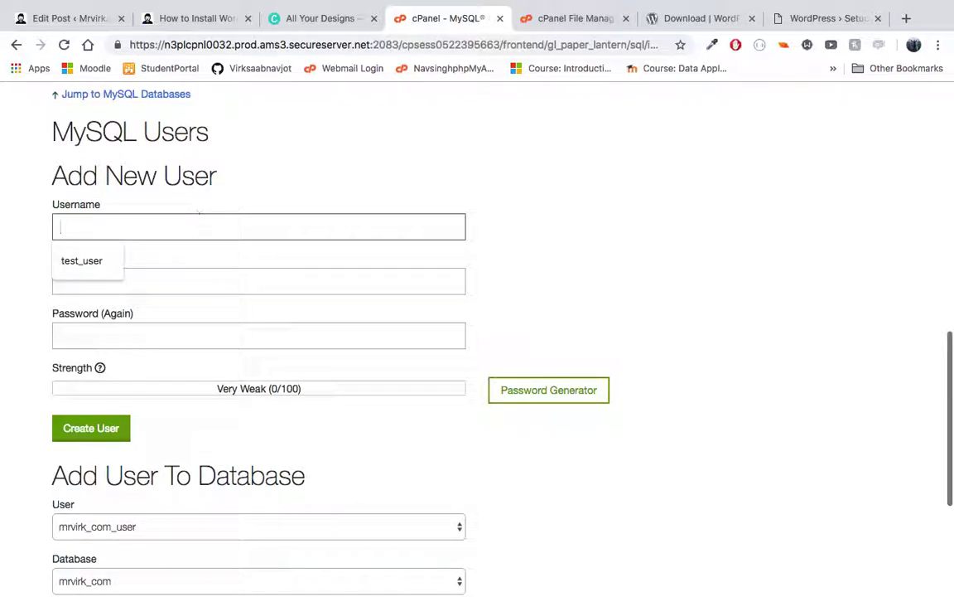
text(test)
text(.mrvirk.com)
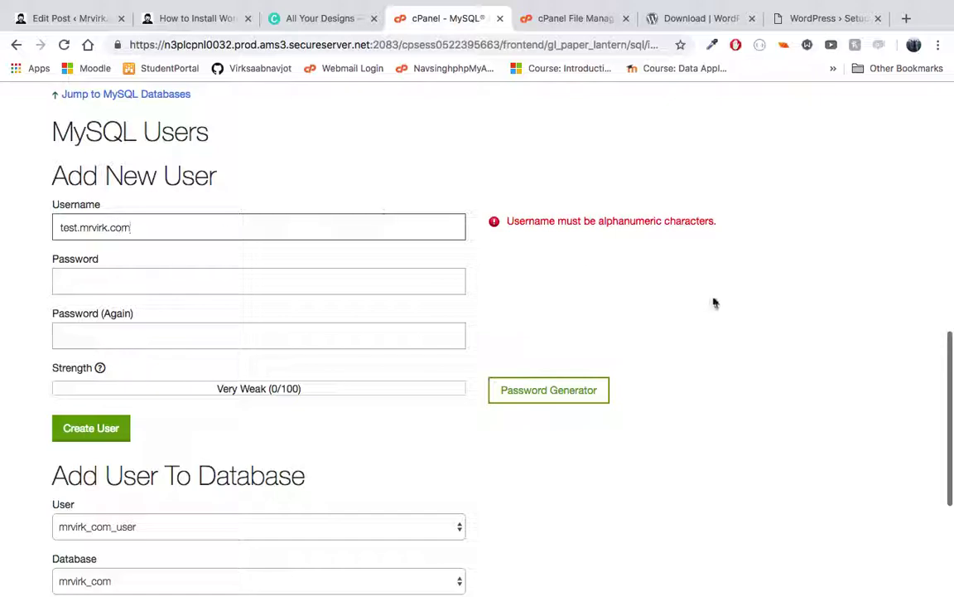
click(80, 227)
key(BackSpace)
text(_)
click(111, 227)
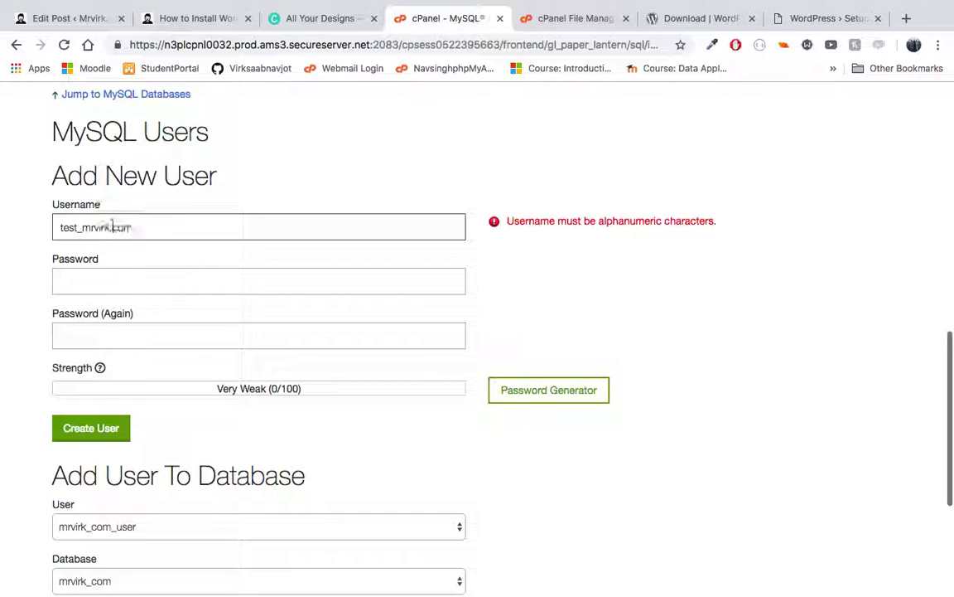
key(BackSpace)
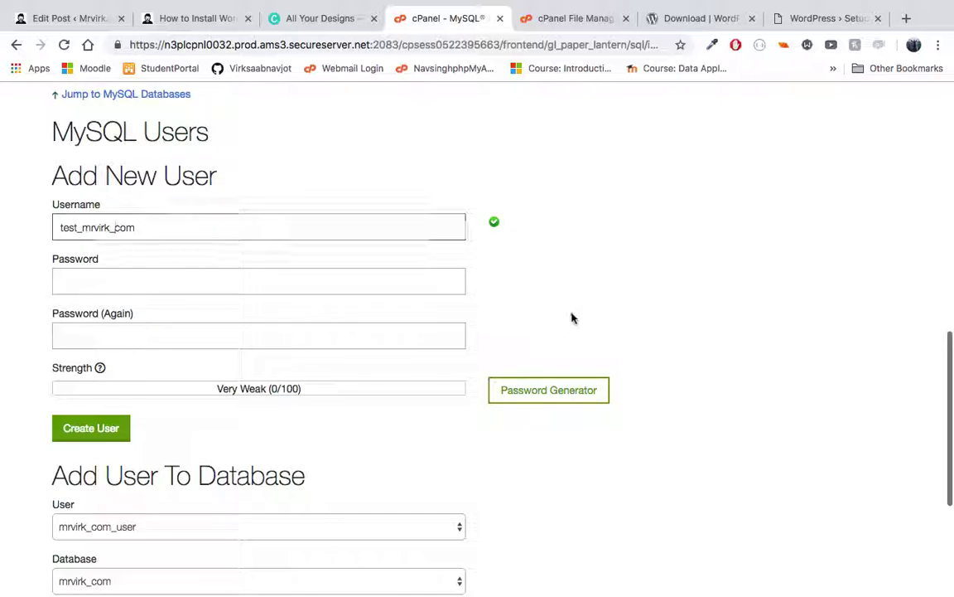
Generate a strong password with Password Generator and copy it.
click(179, 290)
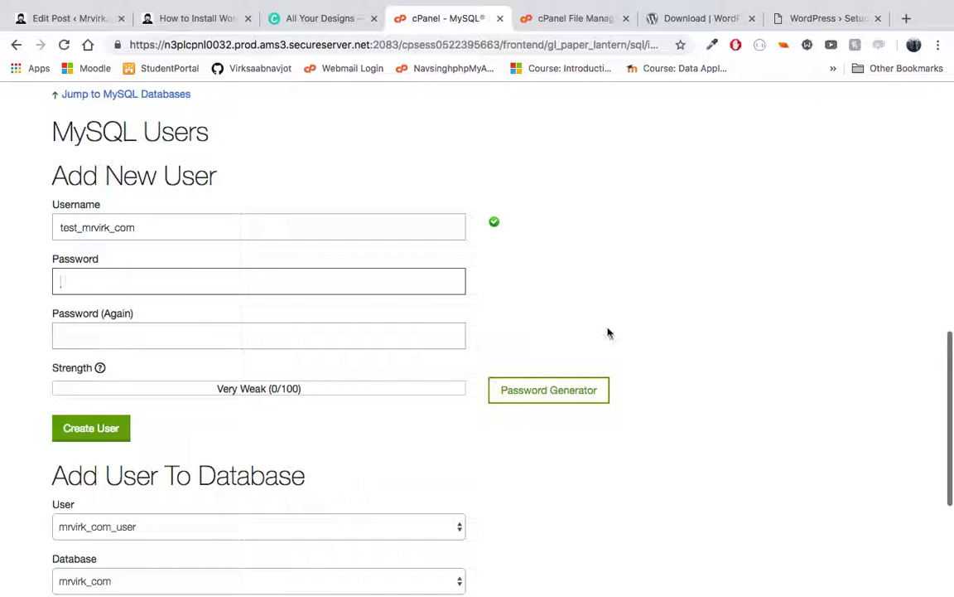
text(a)
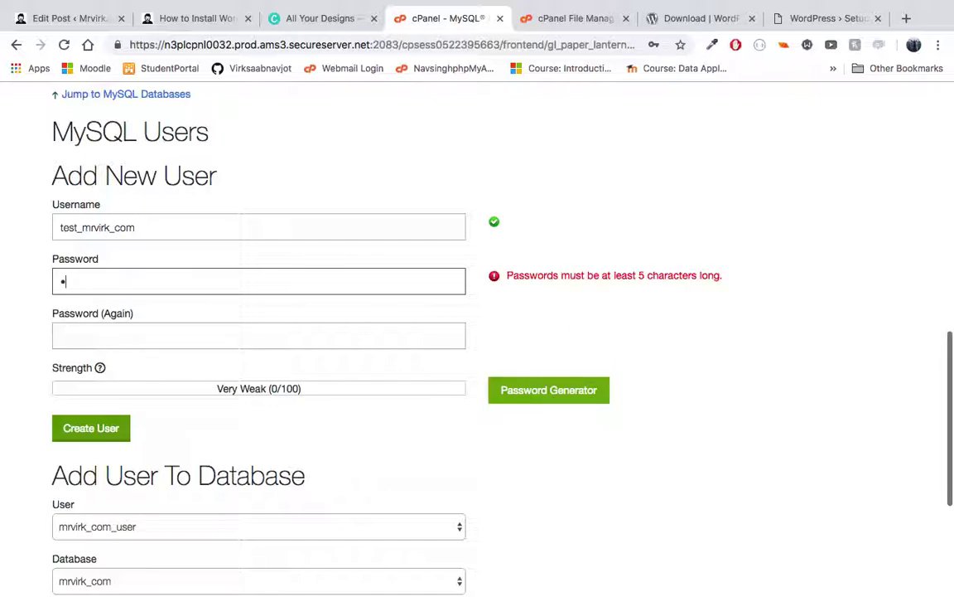
key(BackSpace)
key(BackSpace)
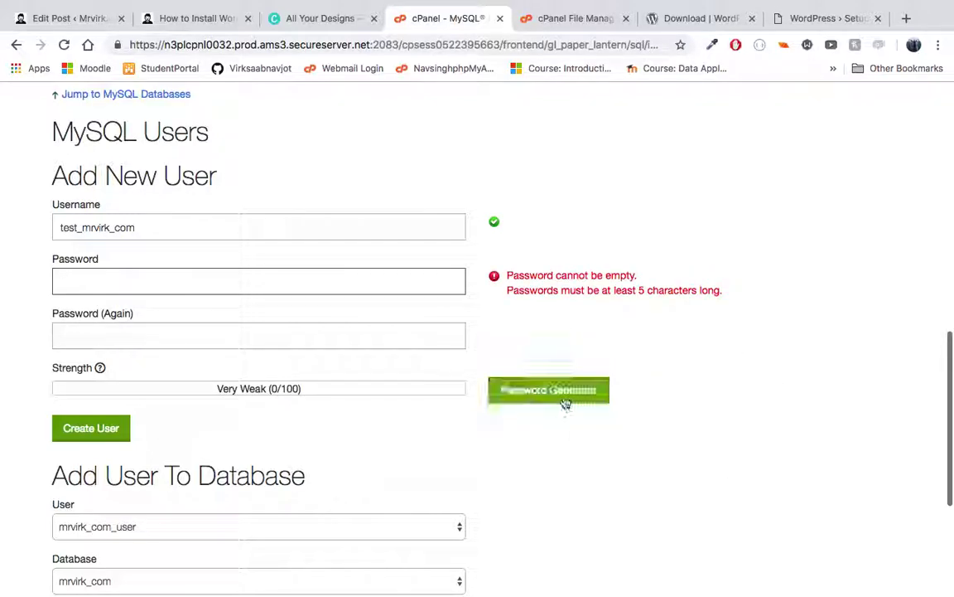
click(557, 398)
drag(348, 296, 435, 294)
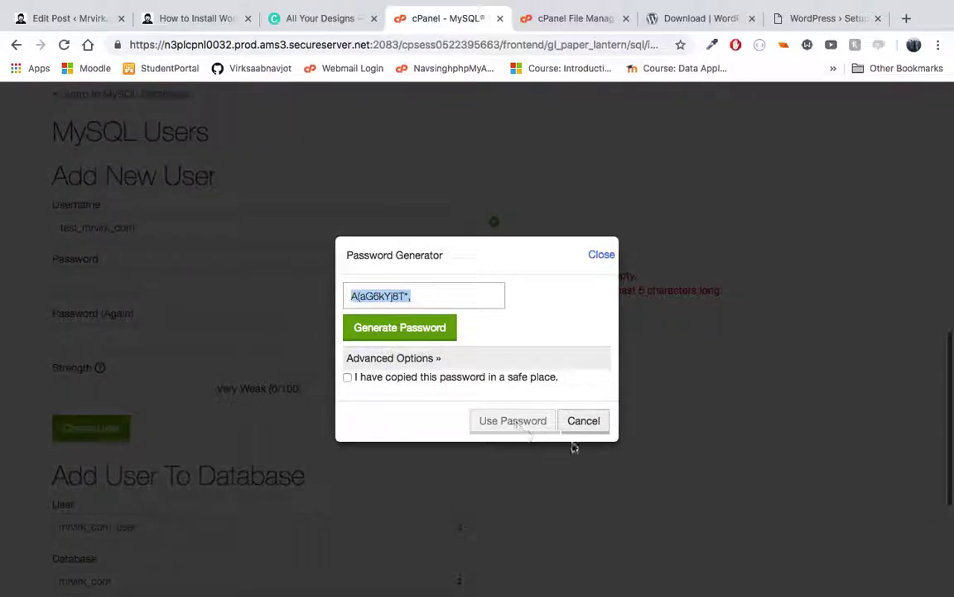
click(600, 256)
Paste the generated password into Password and Password (Again).
click(127, 280)
key(ctrl+v)
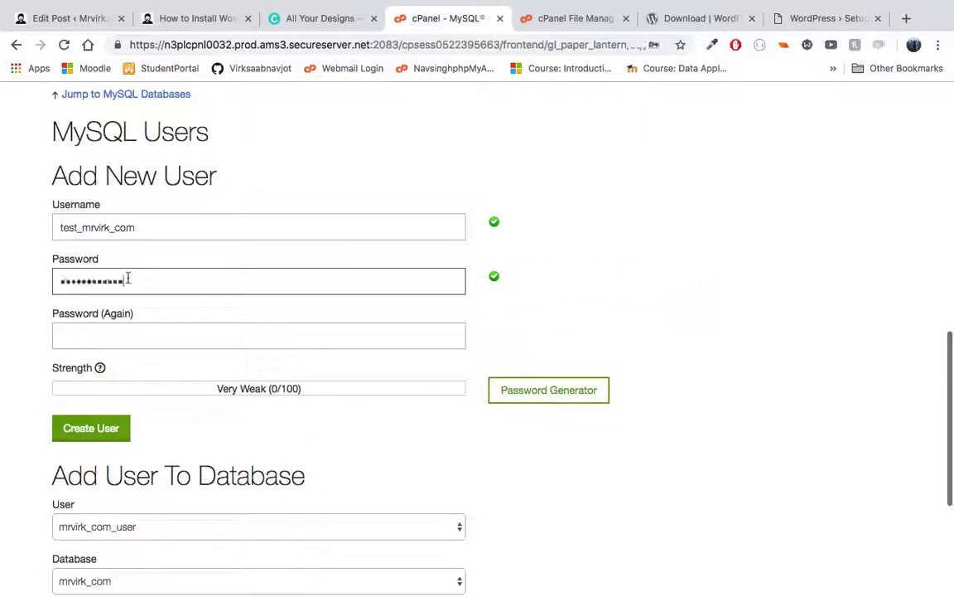
click(141, 336)
key(ctrl+v)
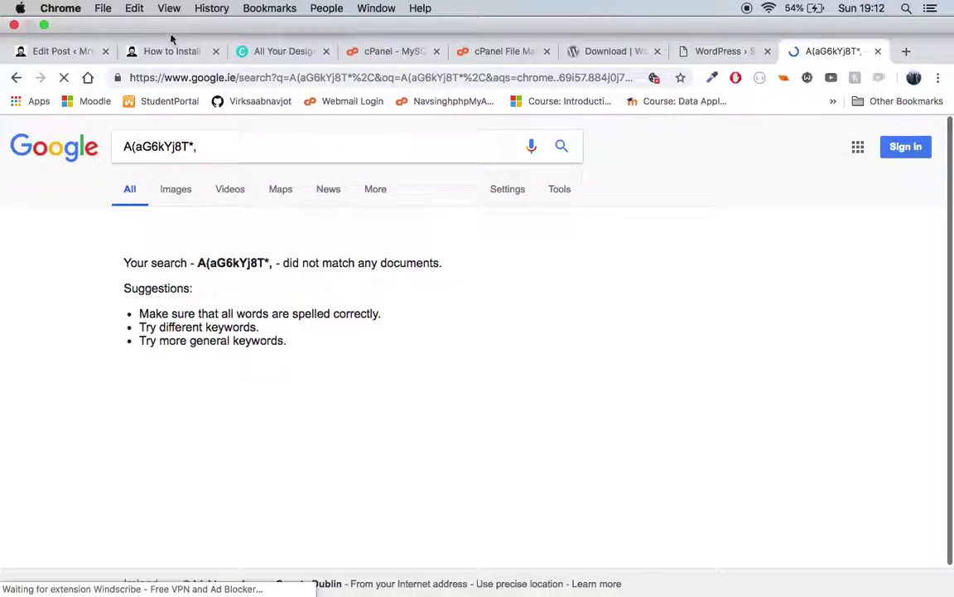
Submit the new MySQL user test_mrvirk_com.
click(468, 20)
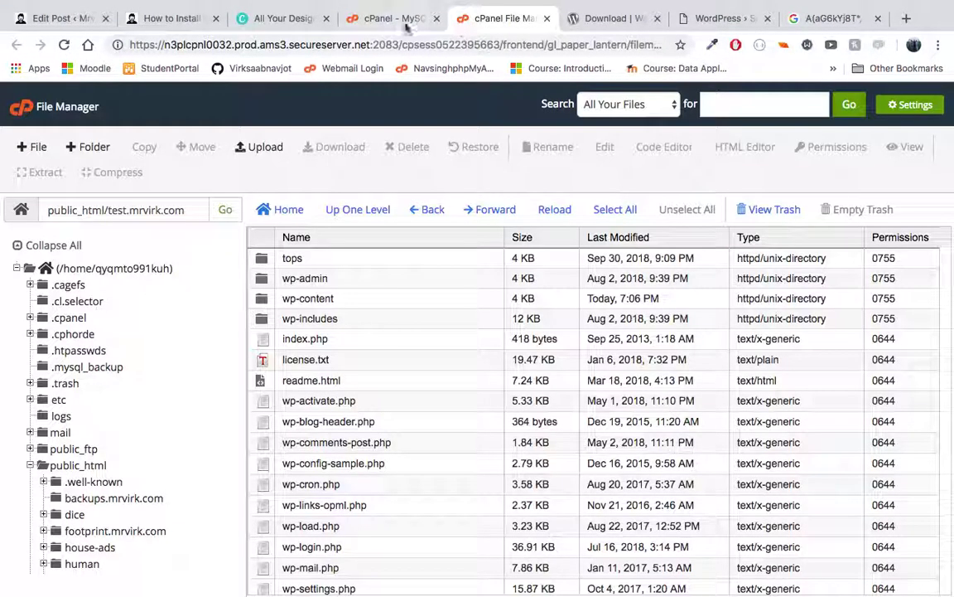
click(401, 20)
scroll(197, 433, down, 1)
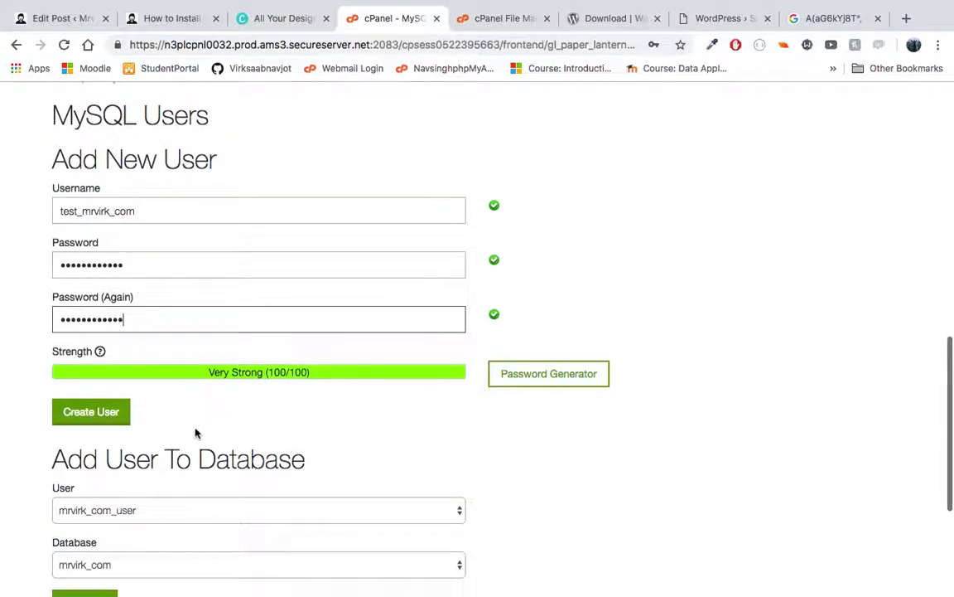
click(101, 419)
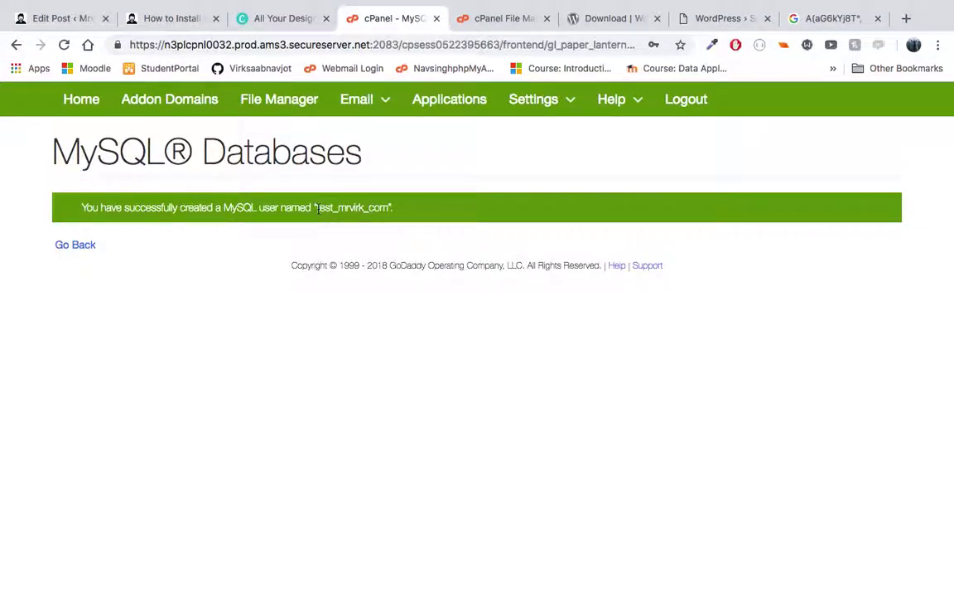
Check the test_mrvirk_com success banner and go back to MySQL Databases.
drag(317, 208, 390, 208)
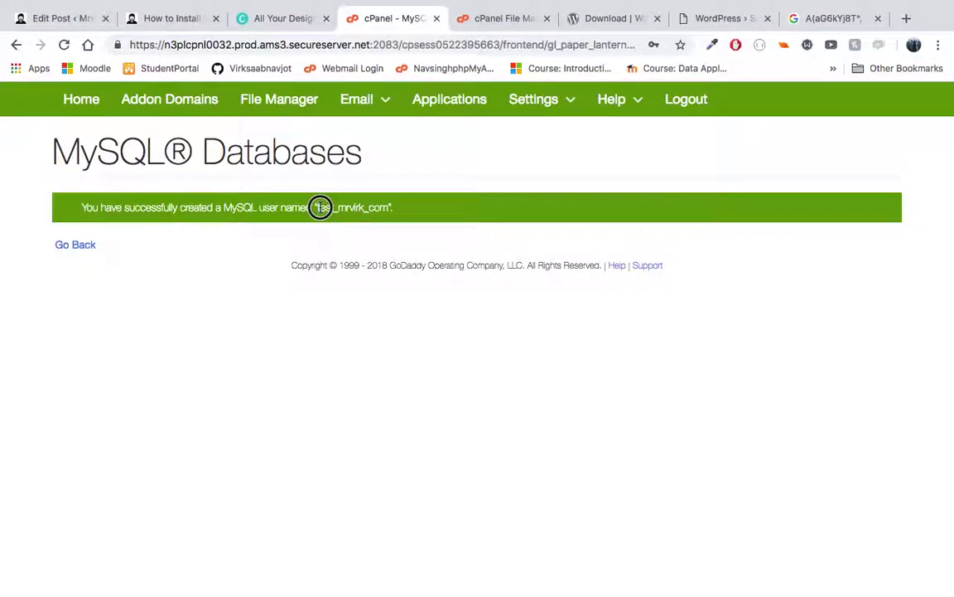
click(362, 209)
click(76, 245)
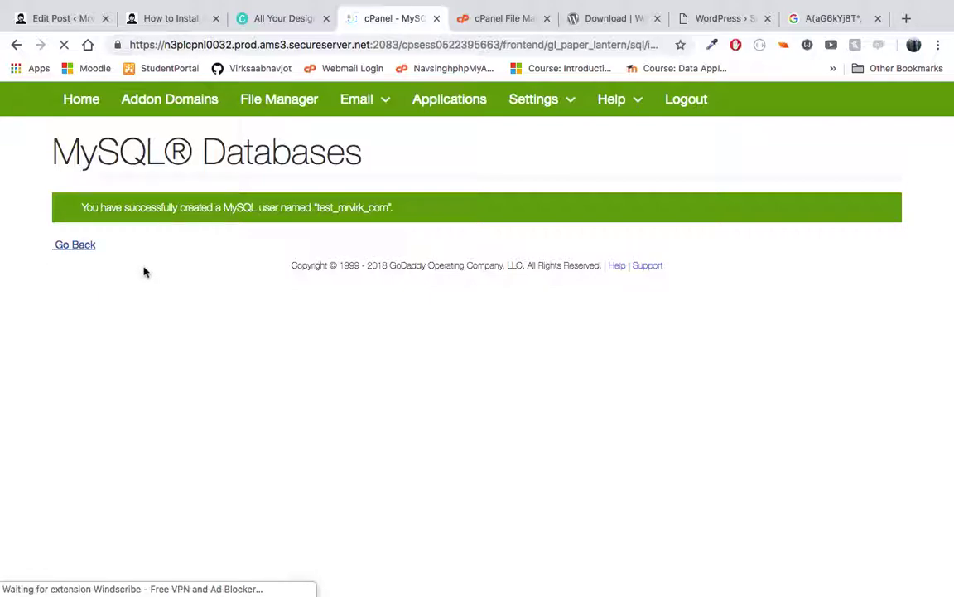
In Add User To Database, select user test_mrvirk_com and database test.mrvirk.com.
scroll(241, 396, down, 3)
scroll(241, 396, down, 3)
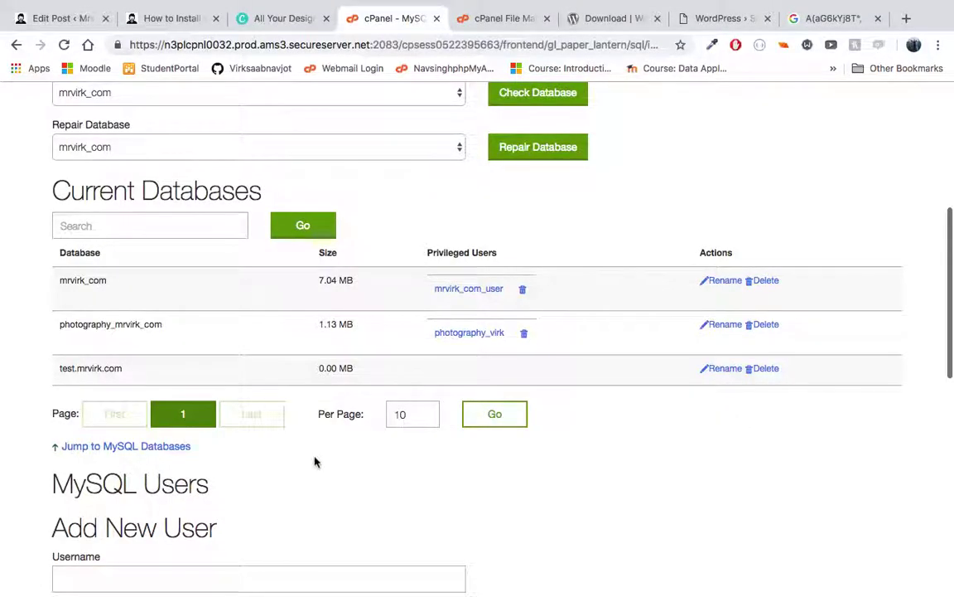
scroll(308, 459, down, 3)
scroll(222, 409, down, 4)
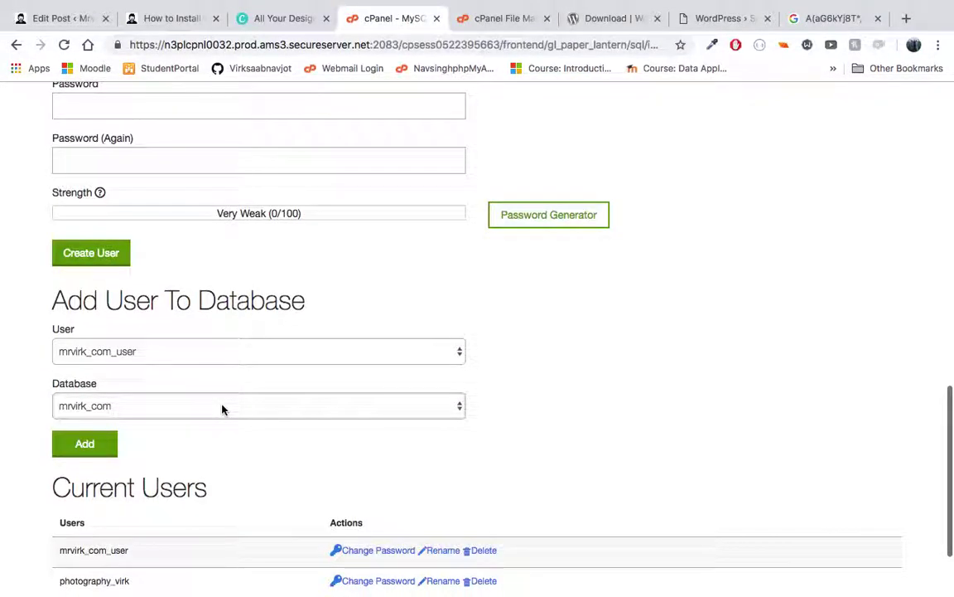
drag(51, 300, 305, 306)
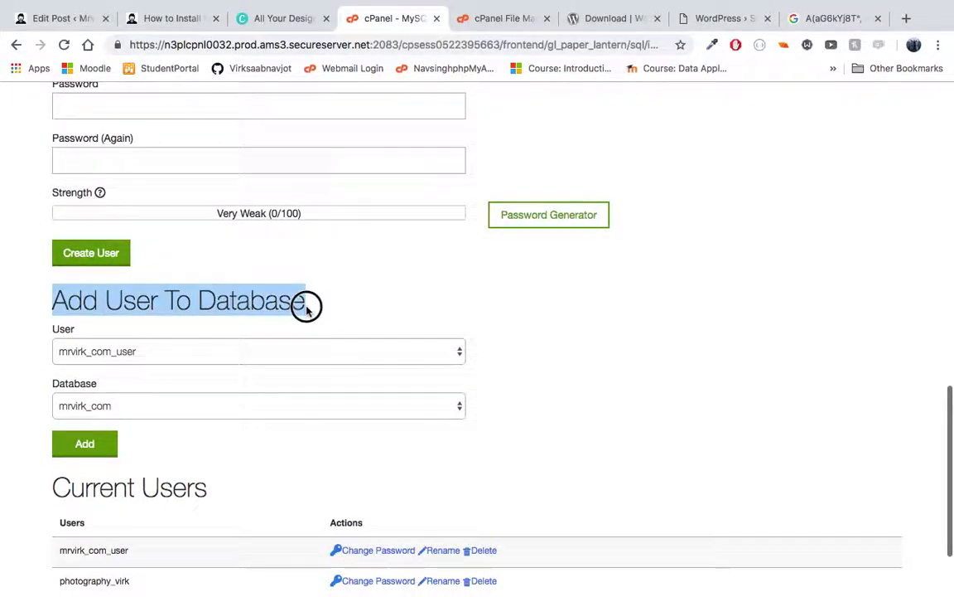
click(305, 309)
scroll(286, 344, down, 2)
click(171, 240)
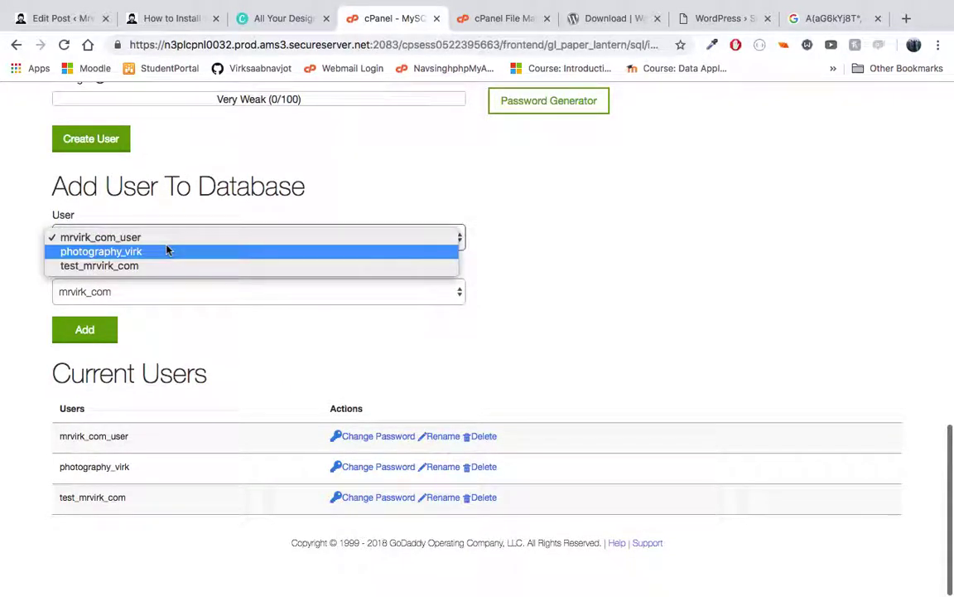
click(126, 269)
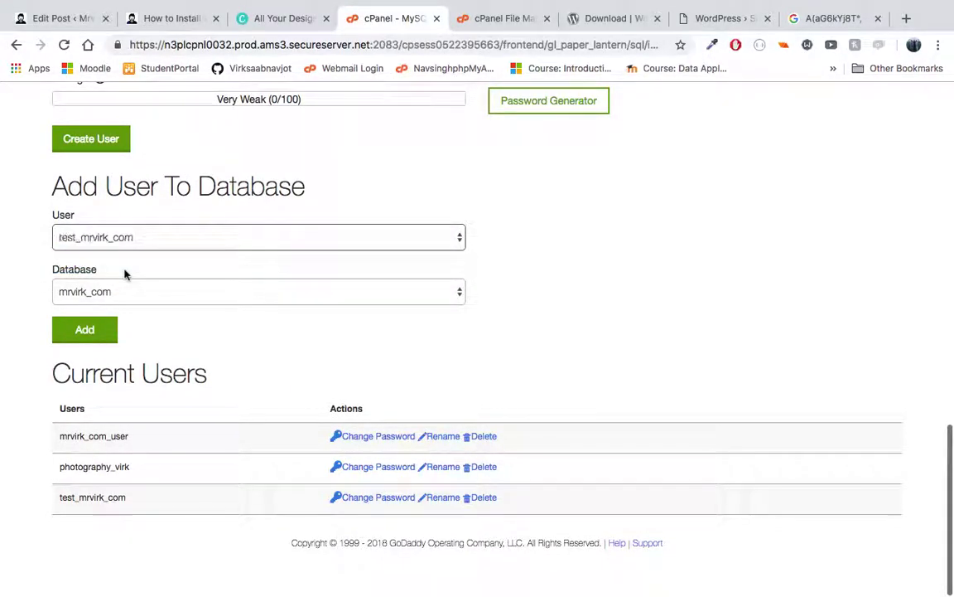
click(165, 297)
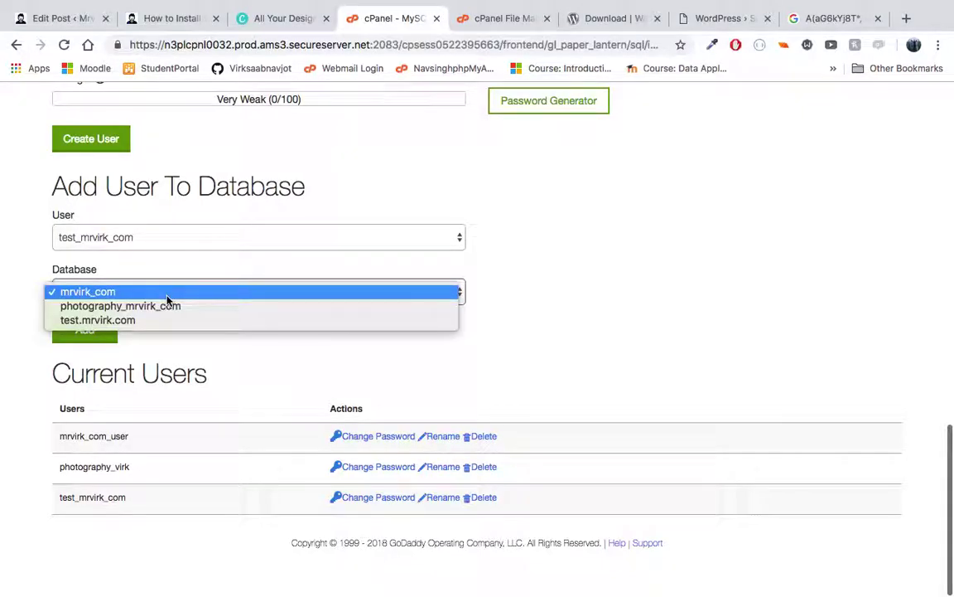
click(130, 325)
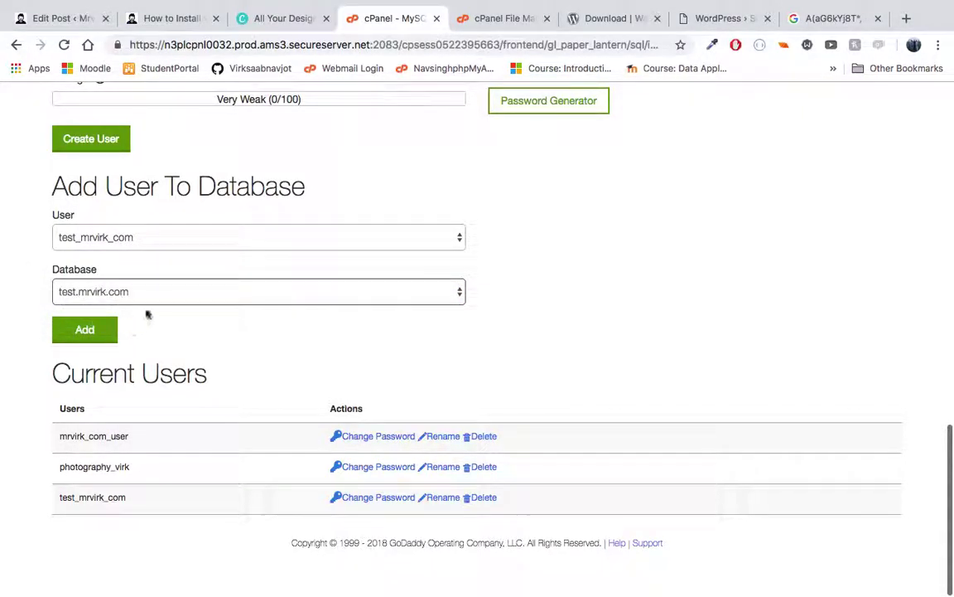
Add the user to the database and screenshot the selection.
click(100, 330)
key(super+shift+4)
mouse_move(8, 157)
mouse_down()
mouse_move(483, 380)
mouse_move(608, 368)
mouse_up()
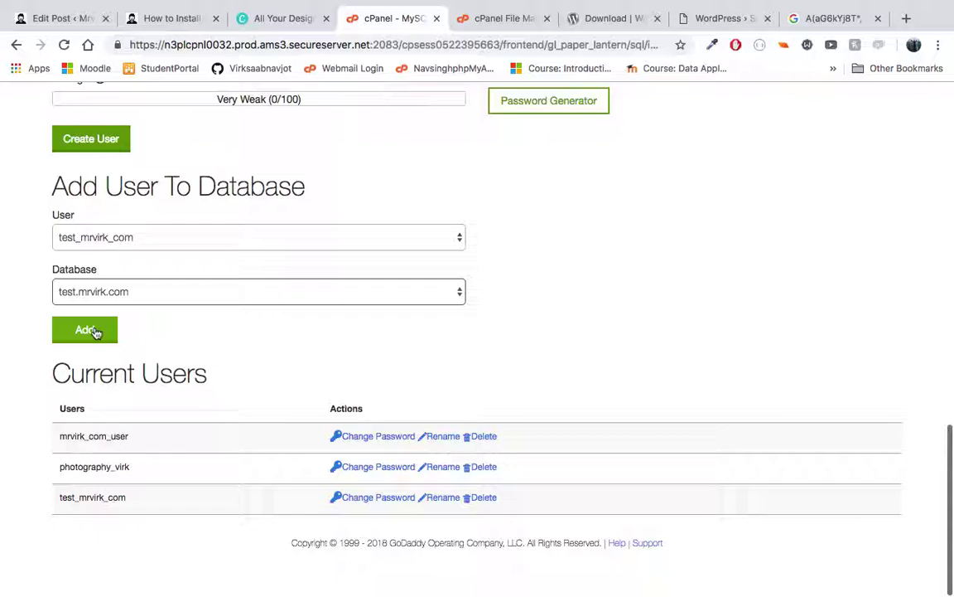
Give test_mrvirk_com ALL PRIVILEGES on test.mrvirk.com, save, and go back.
click(97, 331)
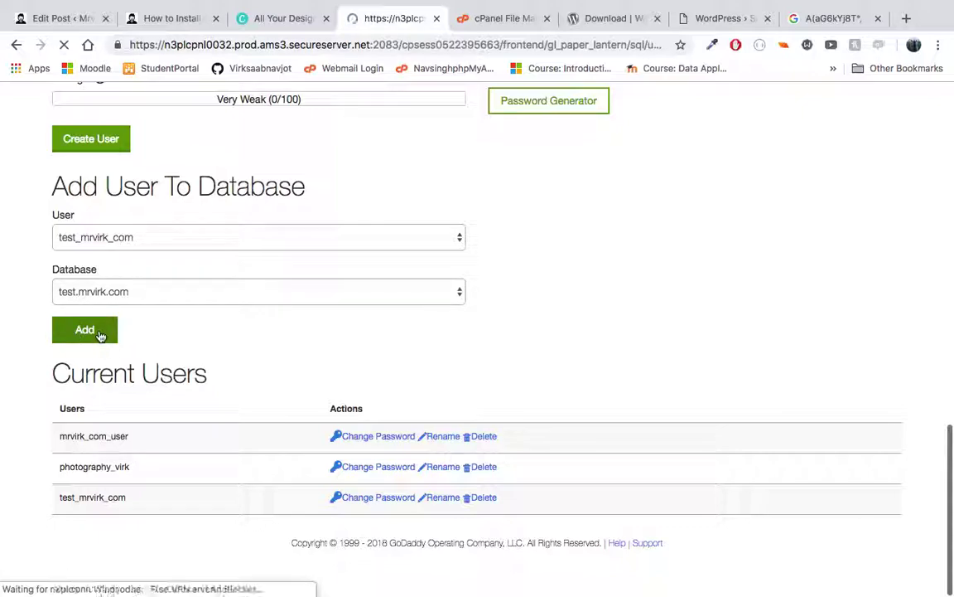
scroll(416, 313, down, 2)
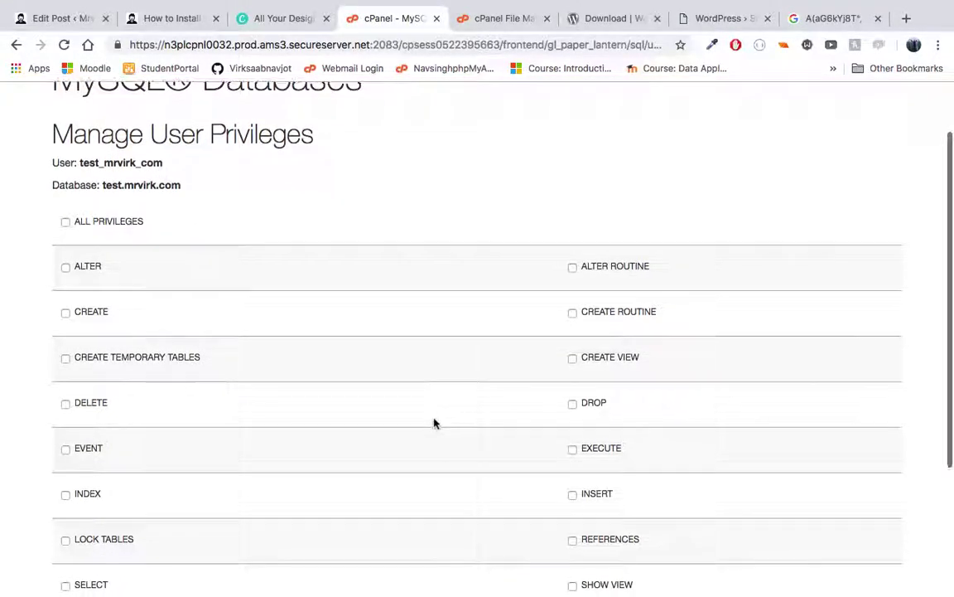
scroll(434, 423, down, 5)
scroll(326, 335, up, 5)
scroll(326, 334, down, 2)
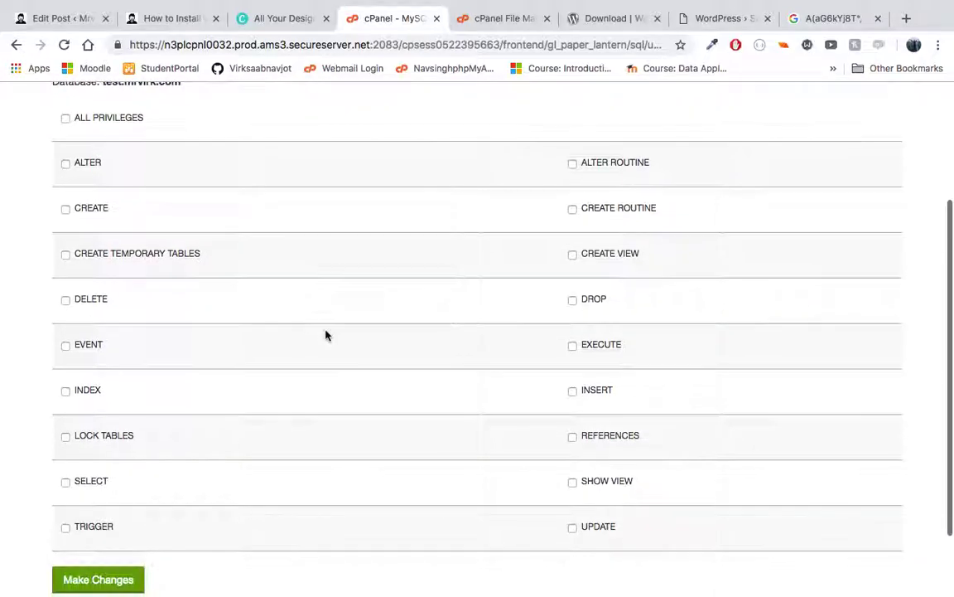
scroll(326, 334, up, 1)
scroll(501, 313, up, 3)
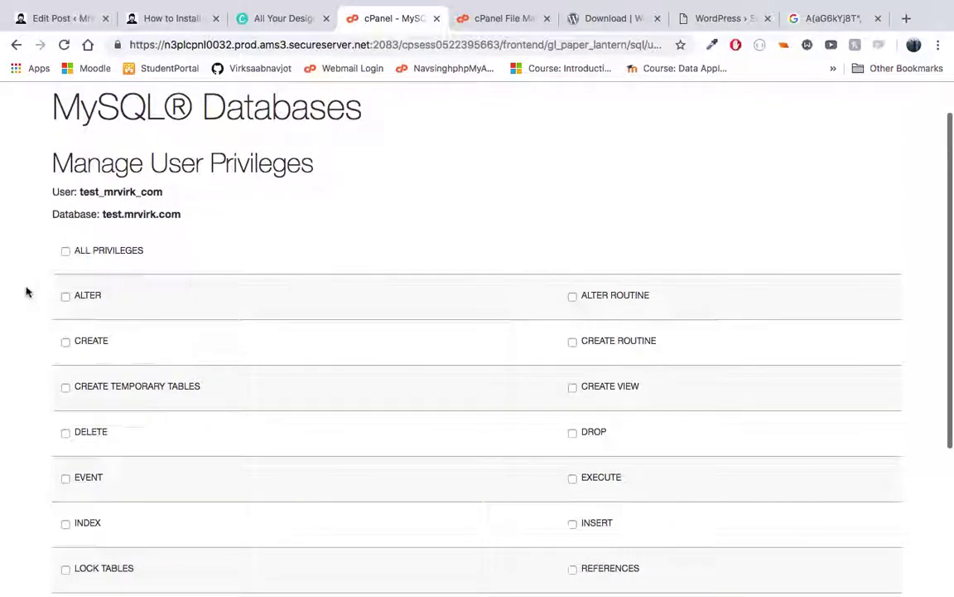
click(66, 251)
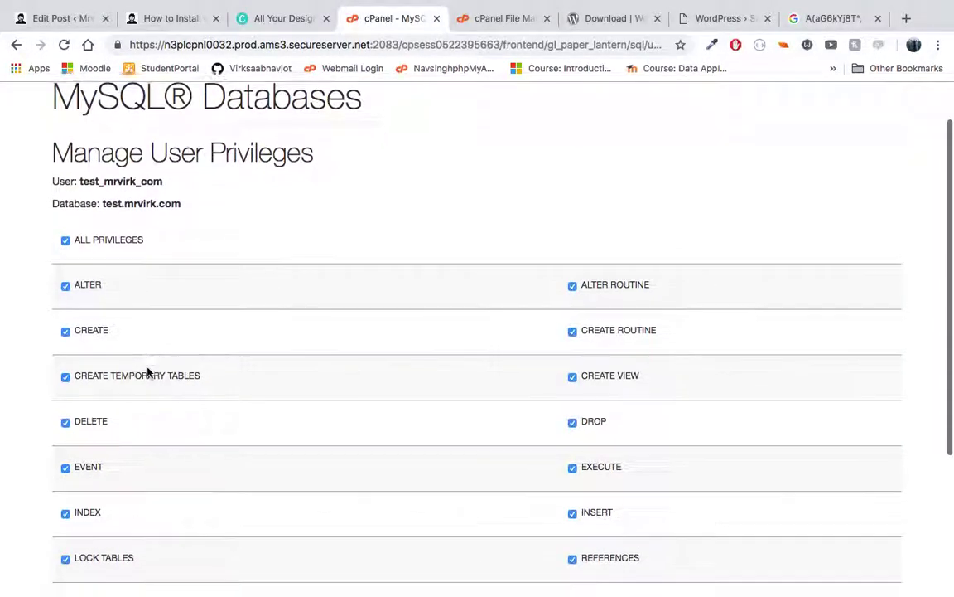
scroll(149, 369, down, 5)
click(113, 530)
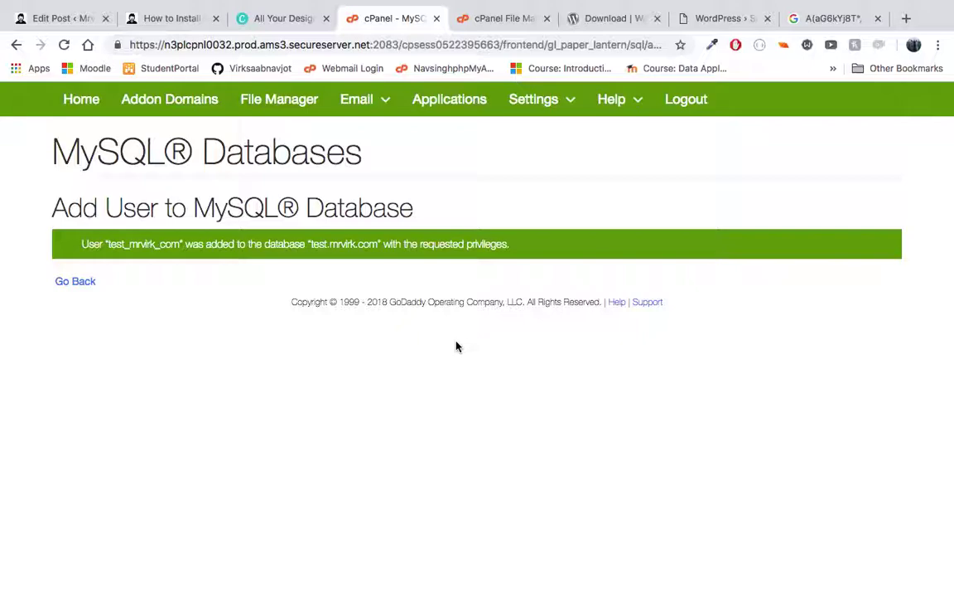
click(90, 285)
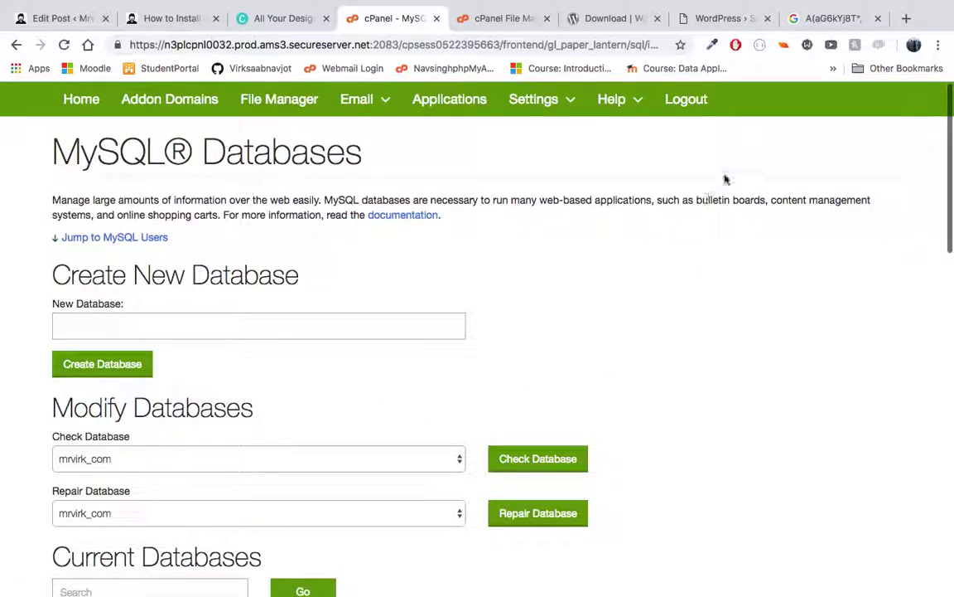
In the WordPress setup tab, review the required database details and proceed with Let's go!
click(710, 21)
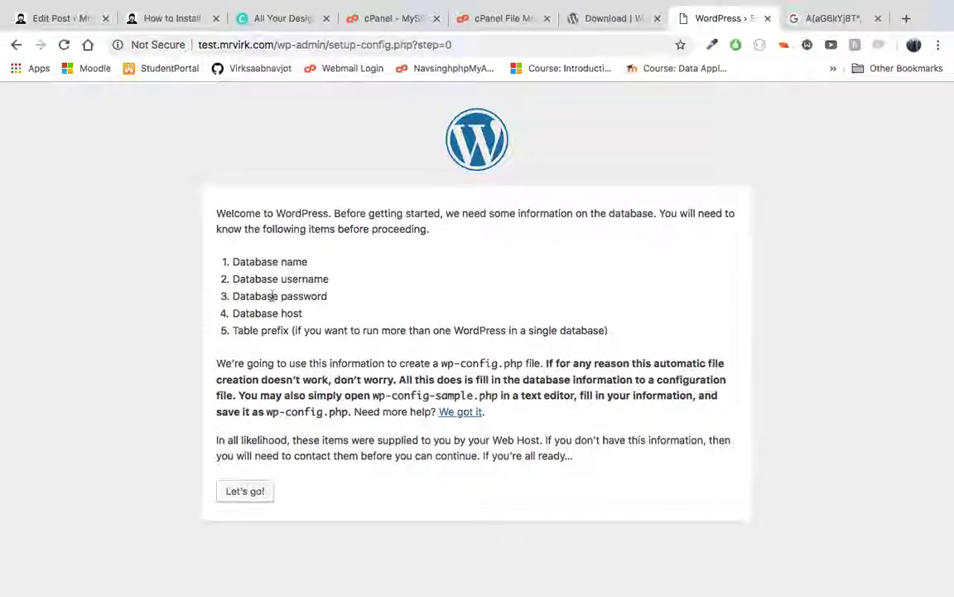
drag(249, 262, 275, 283)
click(251, 264)
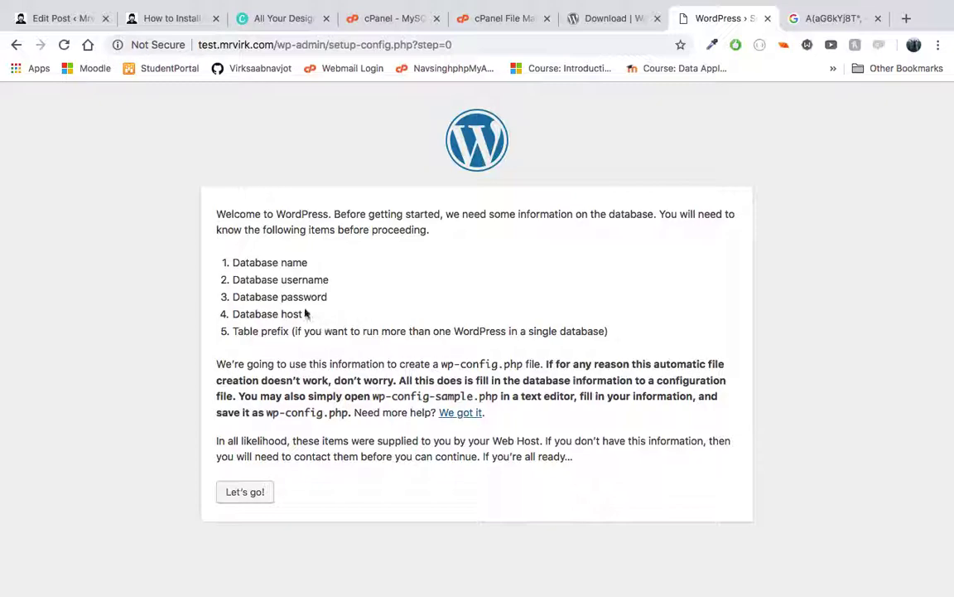
mouse_move(234, 262)
mouse_down()
mouse_move(296, 261)
mouse_move(309, 280)
mouse_up()
click(309, 281)
mouse_move(255, 263)
mouse_down()
mouse_move(307, 263)
mouse_move(287, 297)
mouse_move(308, 314)
mouse_move(288, 314)
mouse_up()
click(302, 314)
click(314, 325)
click(251, 501)
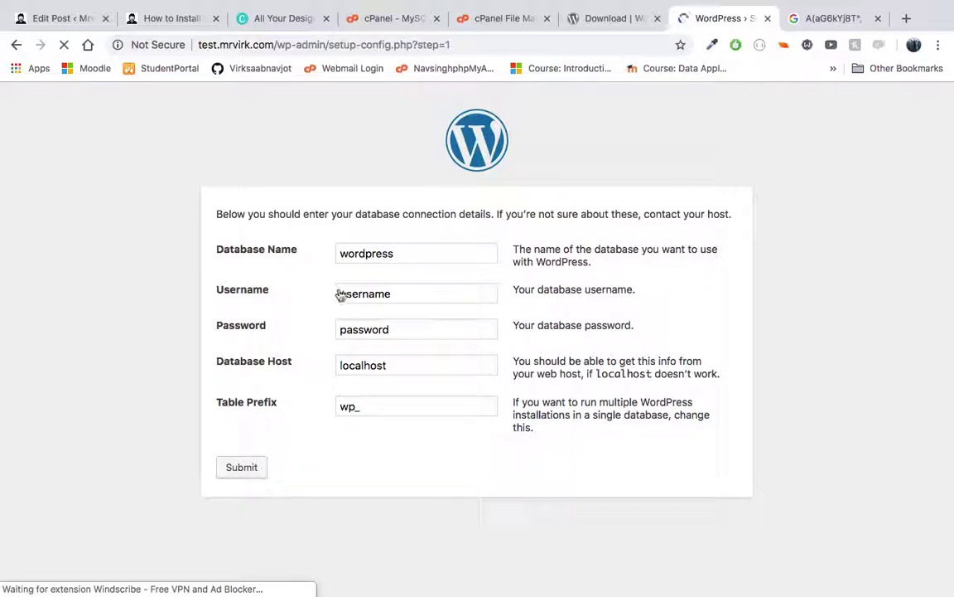
Replace the default database name with test.mrvirk.com.
click(415, 254)
drag(415, 253, 336, 252)
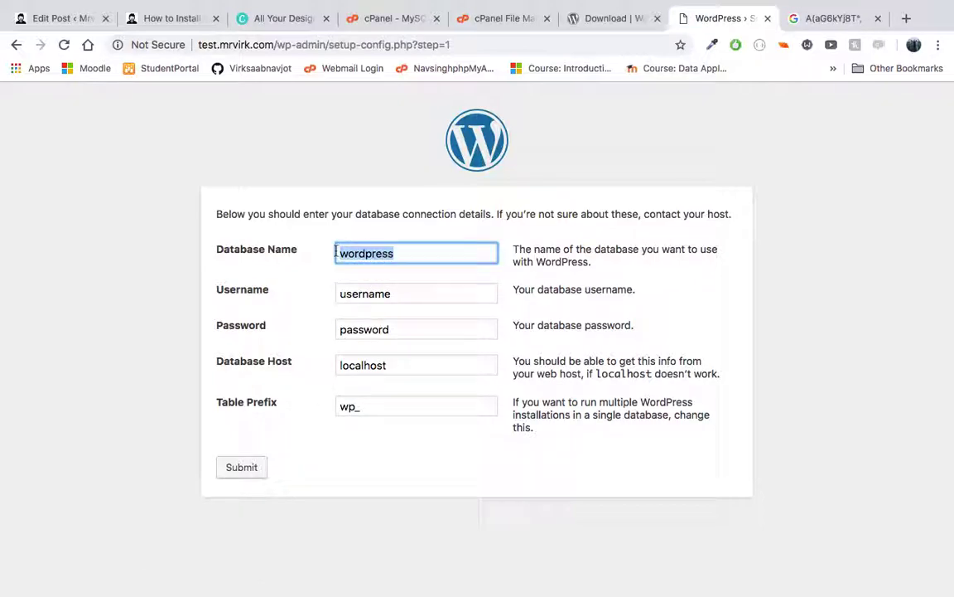
key(BackSpace)
text(t.)
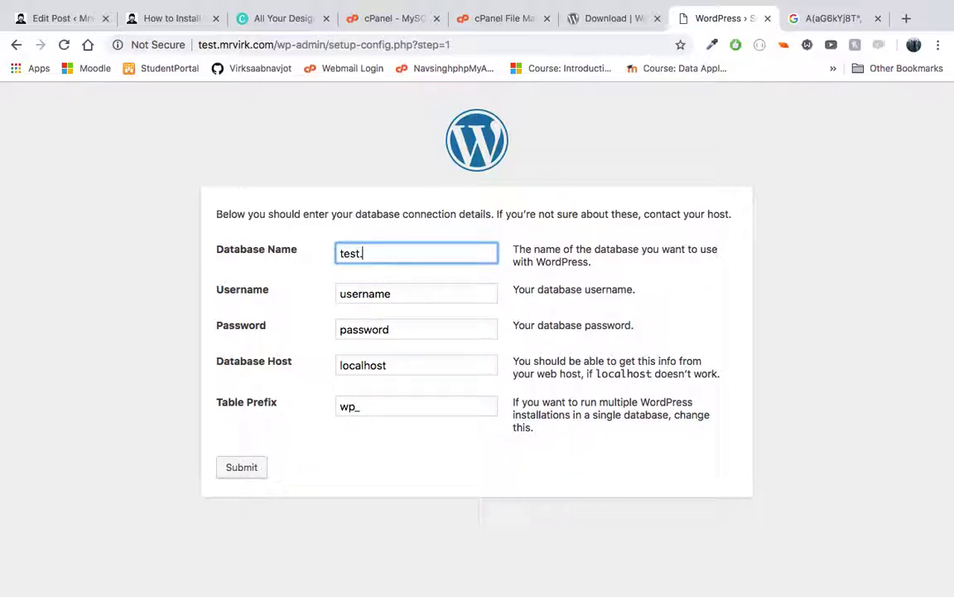
text(mrvirk.com)
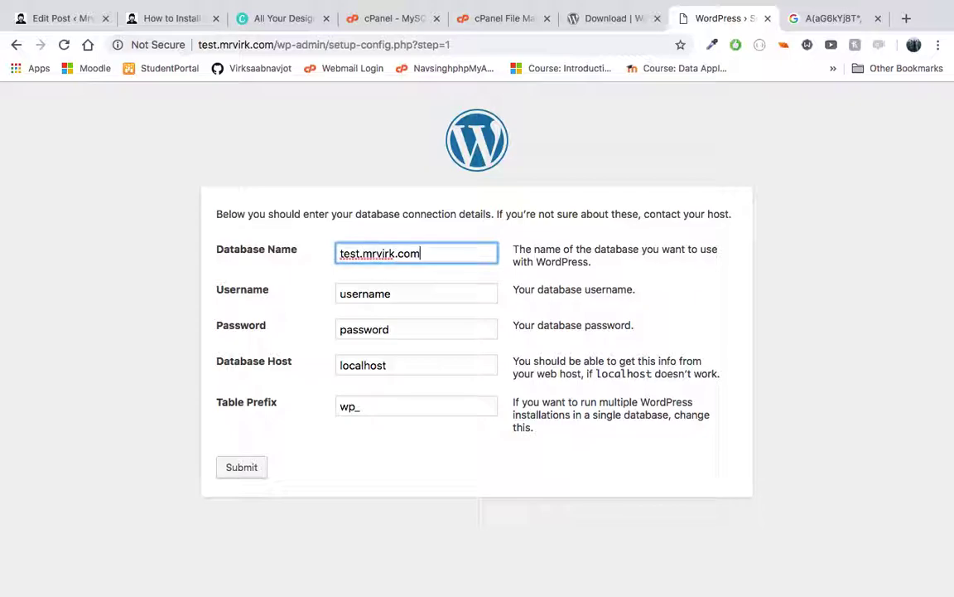
Set username test_mrvirk_com and paste the generated password.
click(398, 292)
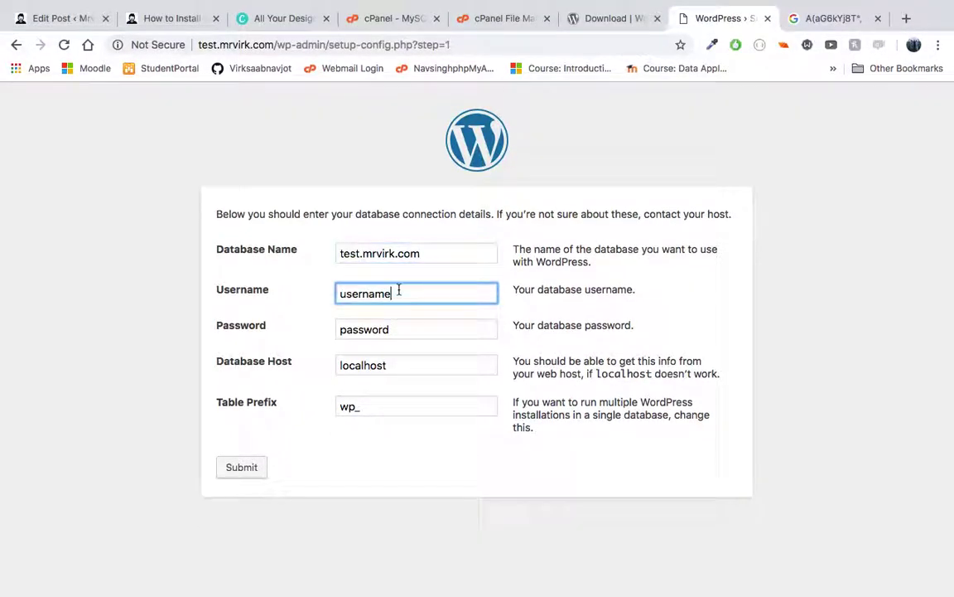
drag(398, 292, 313, 291)
key(BackSpace)
text(test_mrvirk_com)
drag(402, 329, 330, 332)
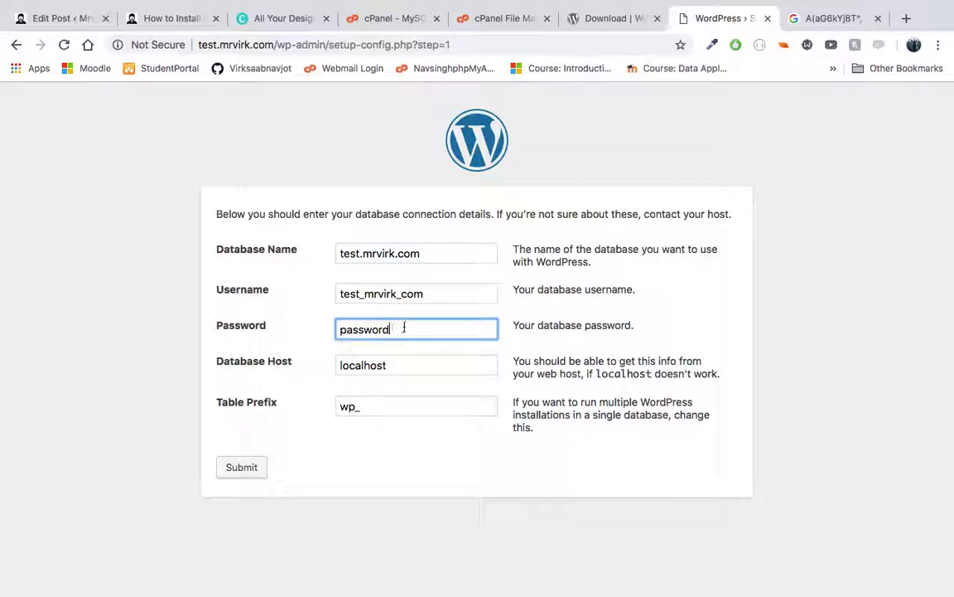
key(BackSpace)
key(ctrl+v)
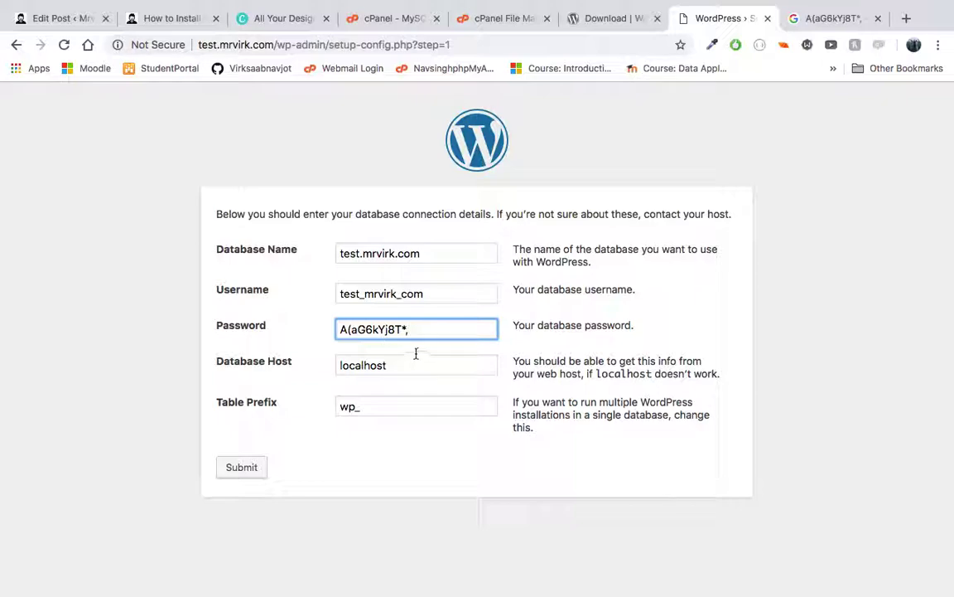
Keep host localhost, change the table prefix to test_, and submit.
click(411, 365)
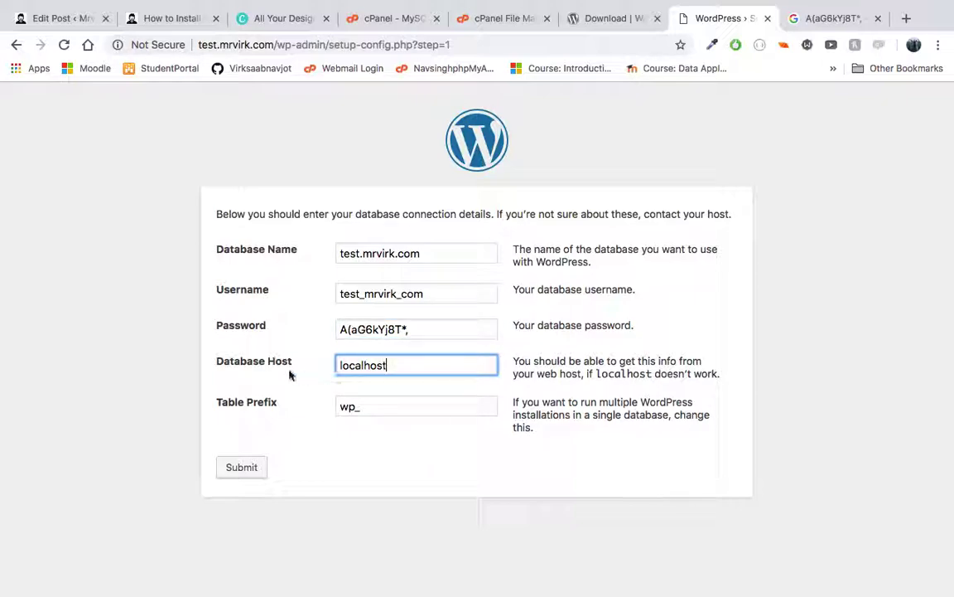
click(347, 405)
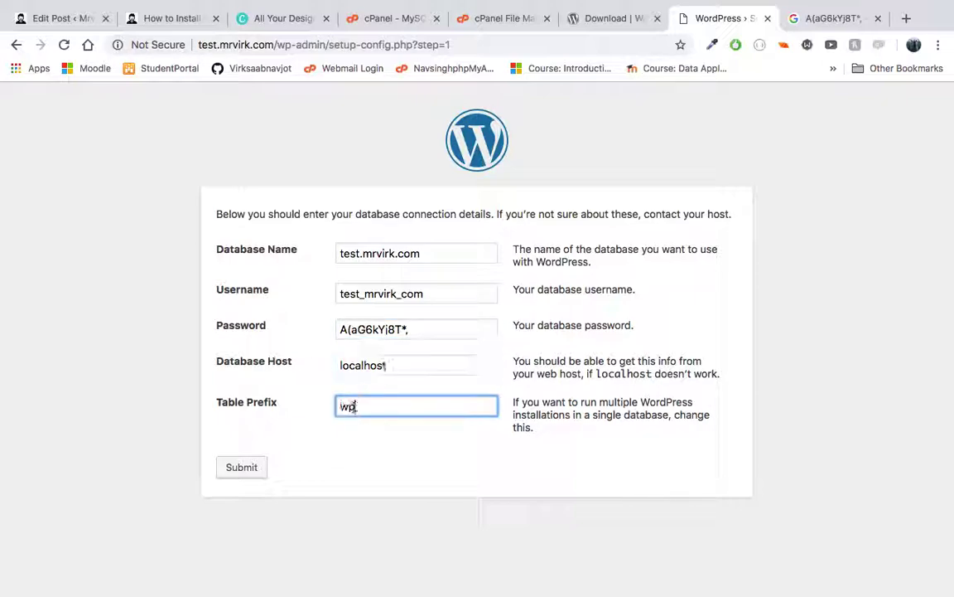
drag(280, 403, 217, 403)
click(351, 406)
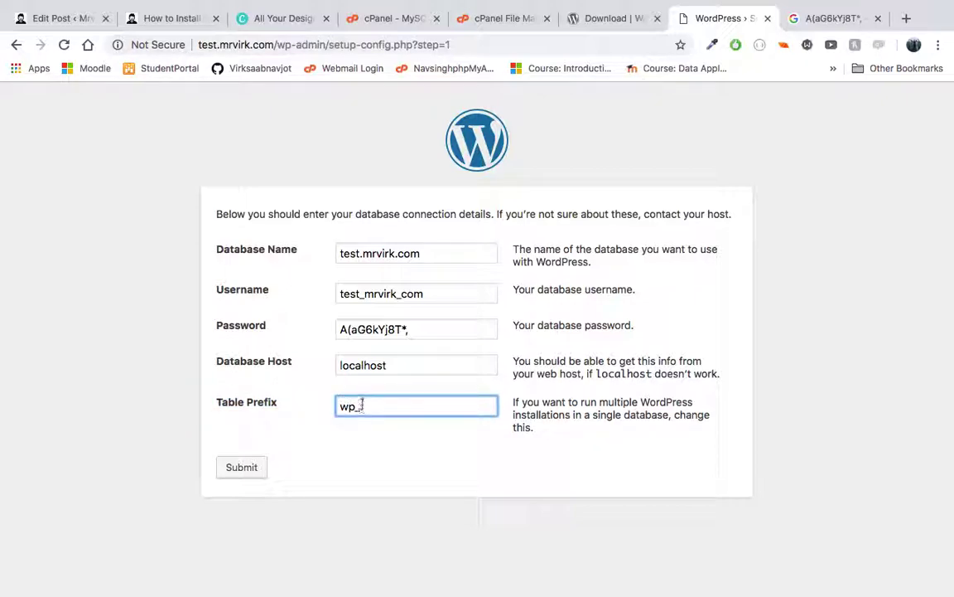
double_click(353, 406)
key(BackSpace)
key(BackSpace)
text(_newtab)
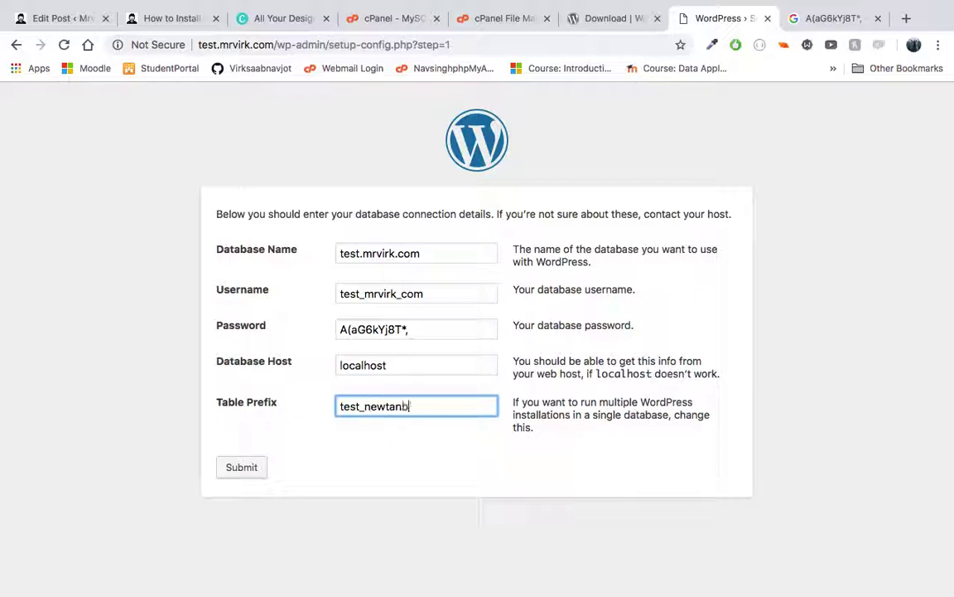
text(l)
key(BackSpace)
key(BackSpace)
key(BackSpace)
key(BackSpace)
key(BackSpace)
key(BackSpace)
click(248, 471)
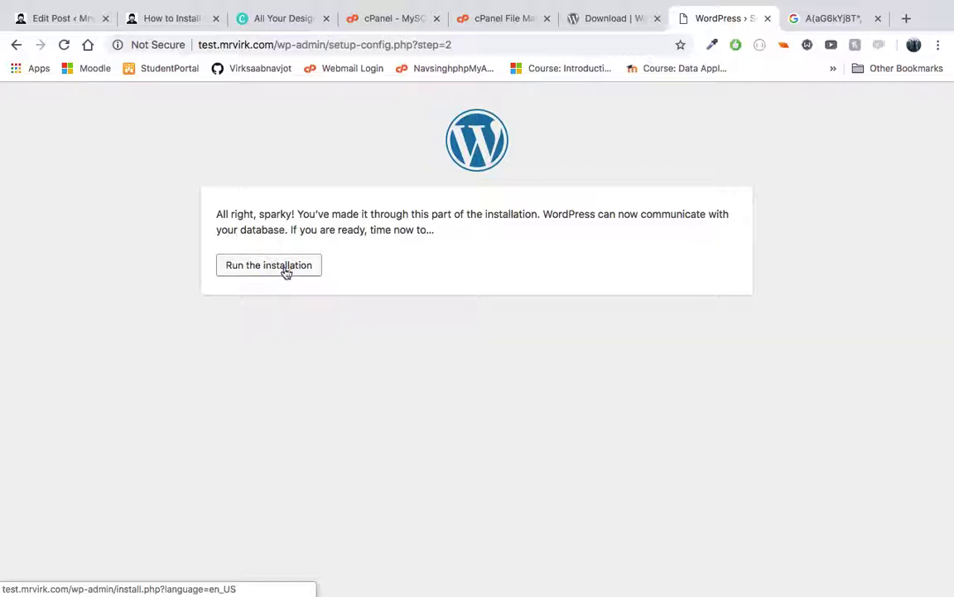
Highlight WordPress's 'All right, sparky!' database-connection success message before running the installation.
click(224, 212)
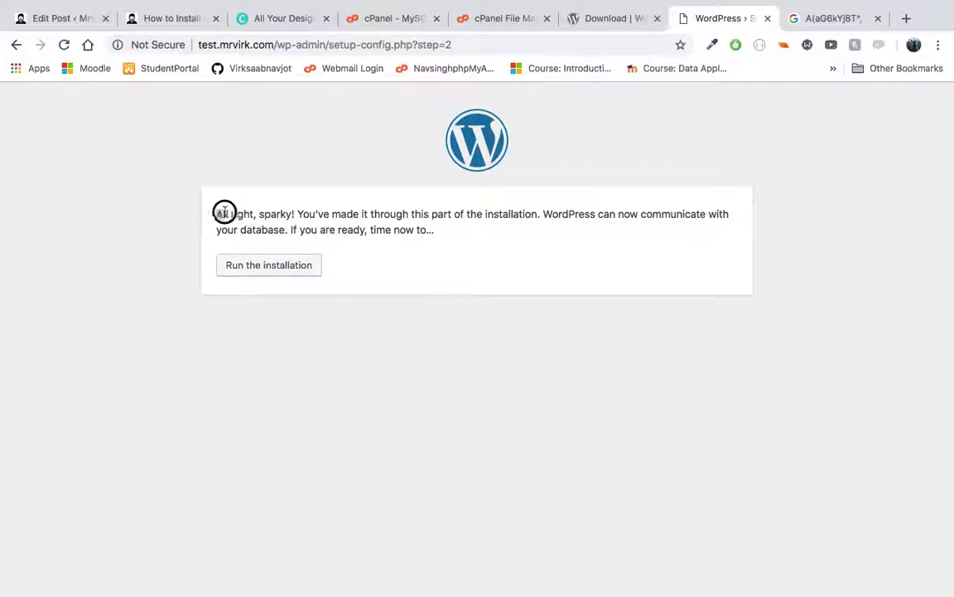
drag(224, 212, 300, 214)
click(229, 214)
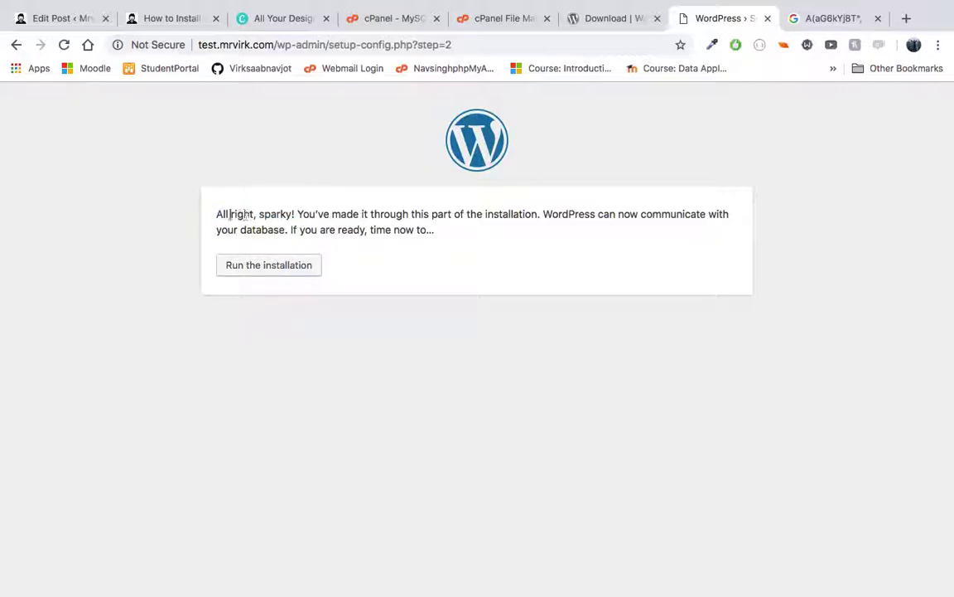
drag(230, 214, 286, 212)
click(308, 217)
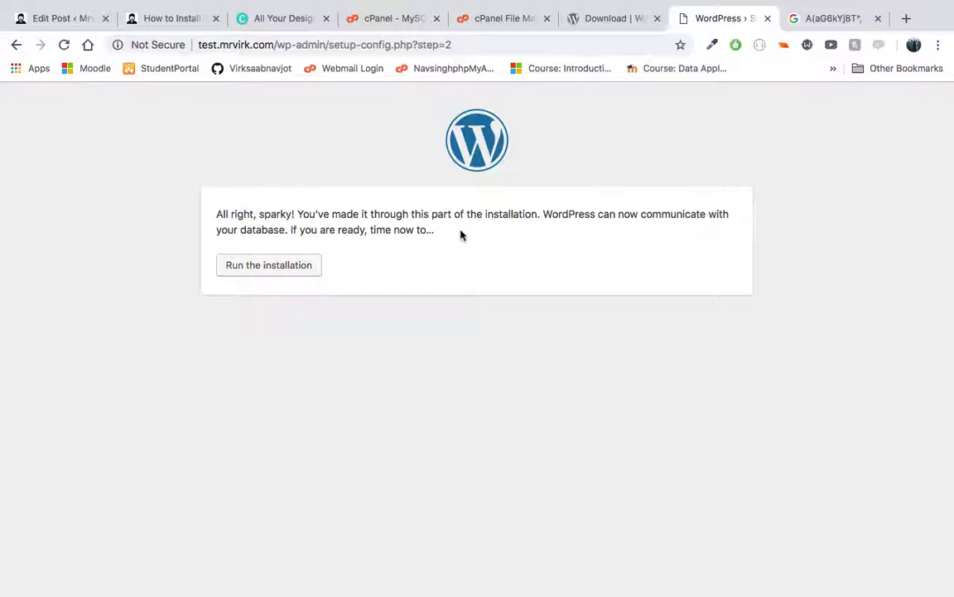